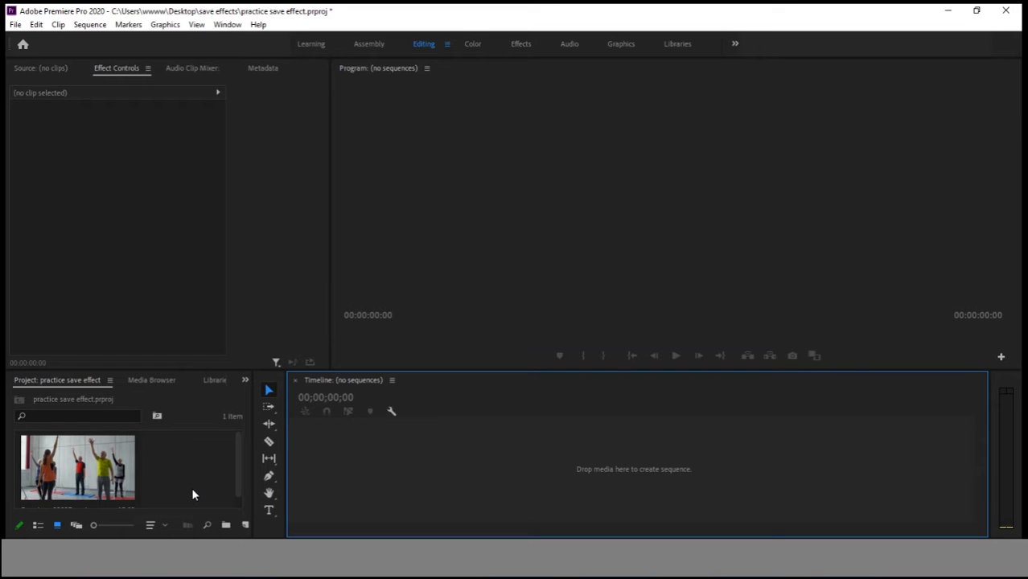
Switch to the YouTube channel page in the browser and open the earlier video about making and saving effects presets.
click(110, 575)
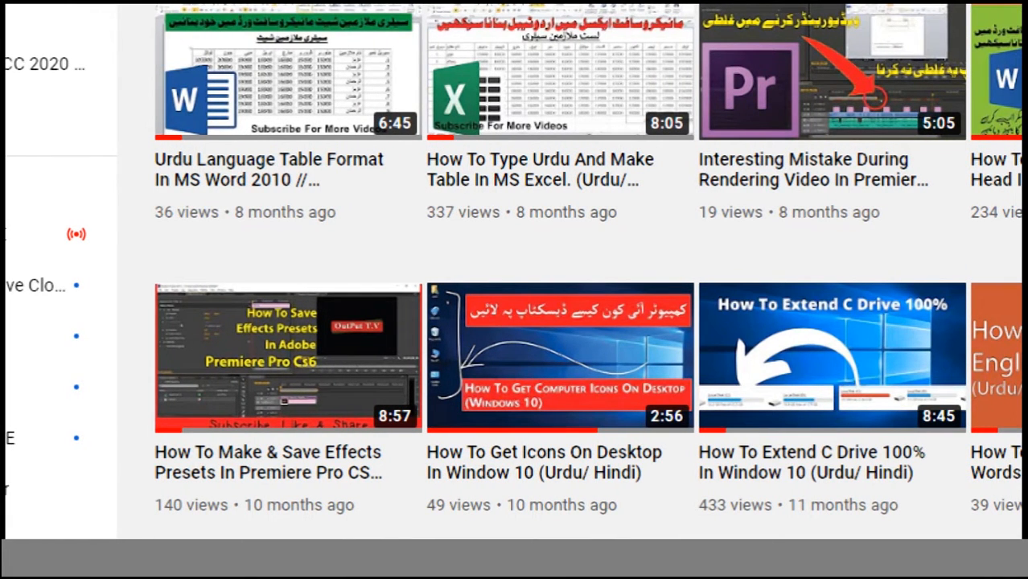
mouse_move(280, 351)
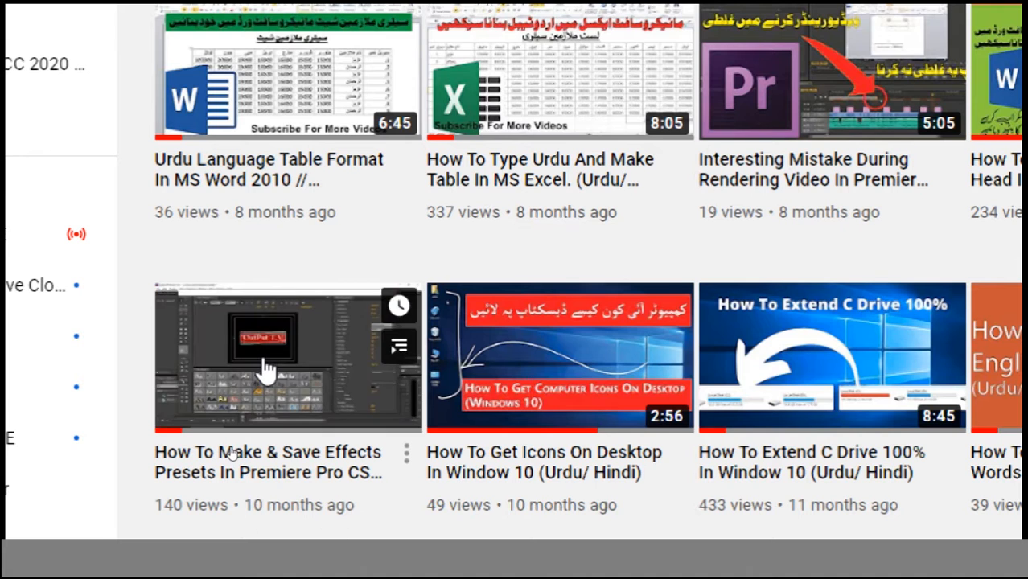
click(265, 371)
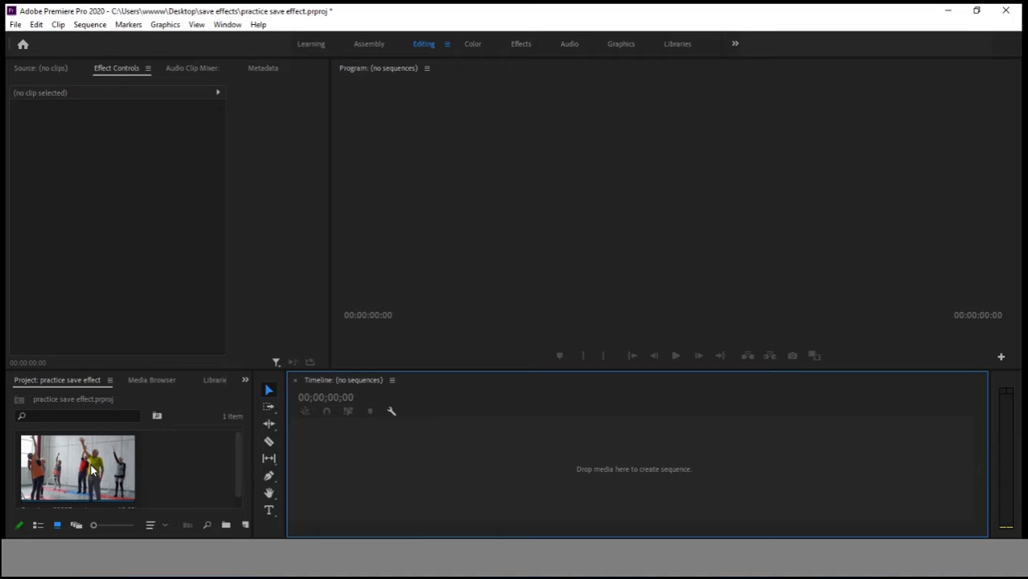
Create a sequence from the Exercise - 32937.mp4 clip and enlarge the timeline area to give the tracks more height.
drag(84, 467, 509, 480)
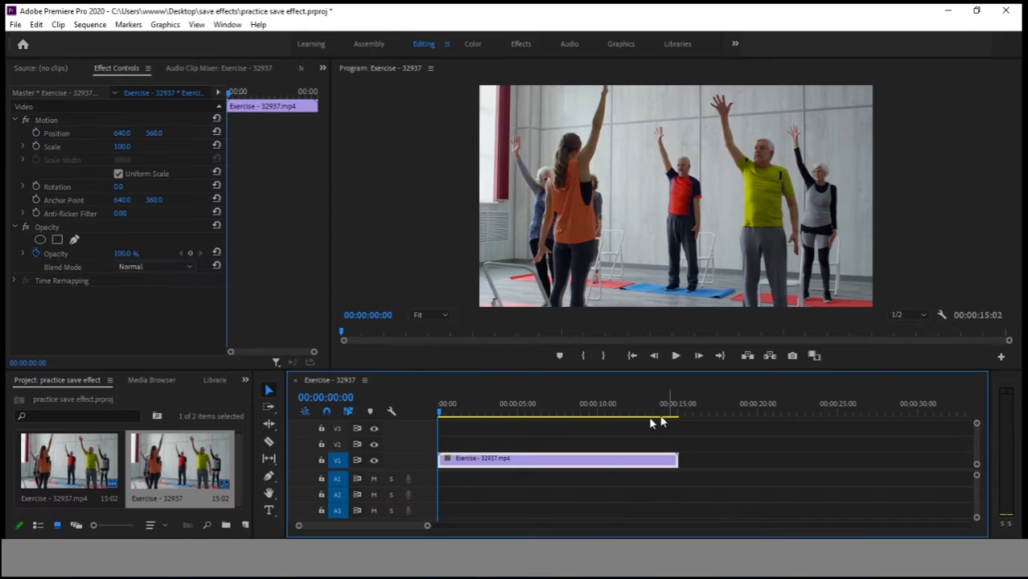
click(523, 362)
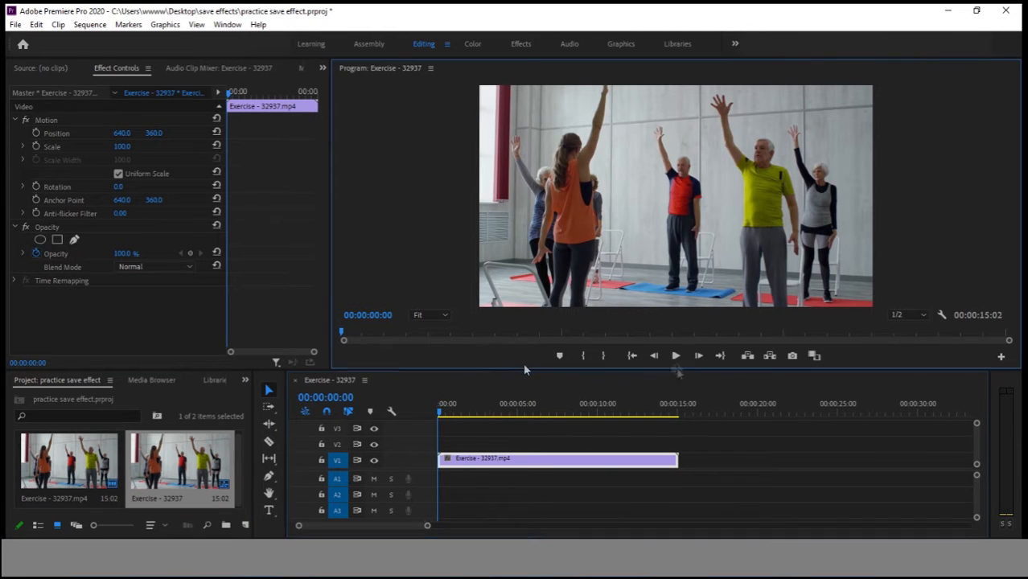
drag(524, 370, 506, 344)
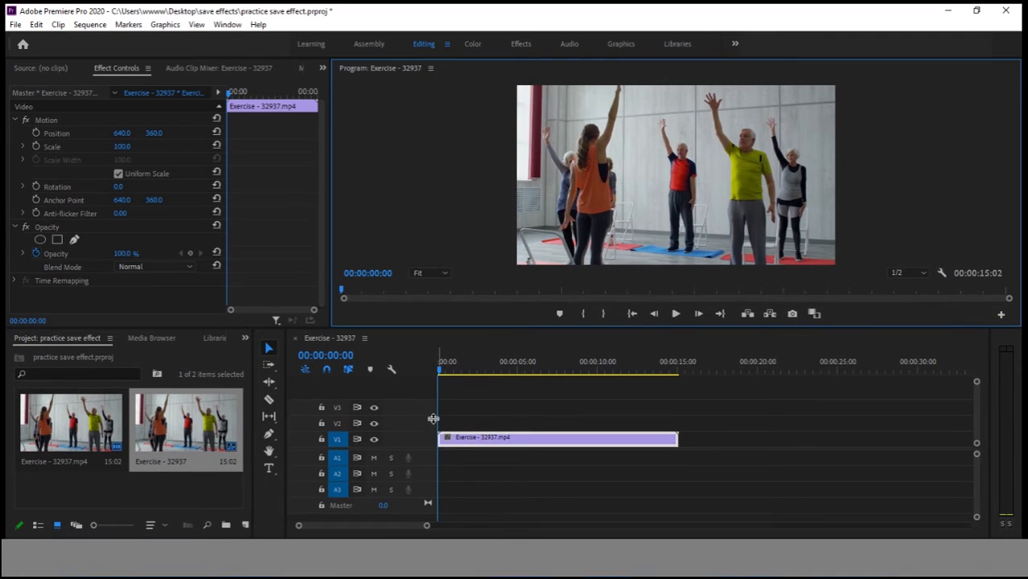
click(437, 414)
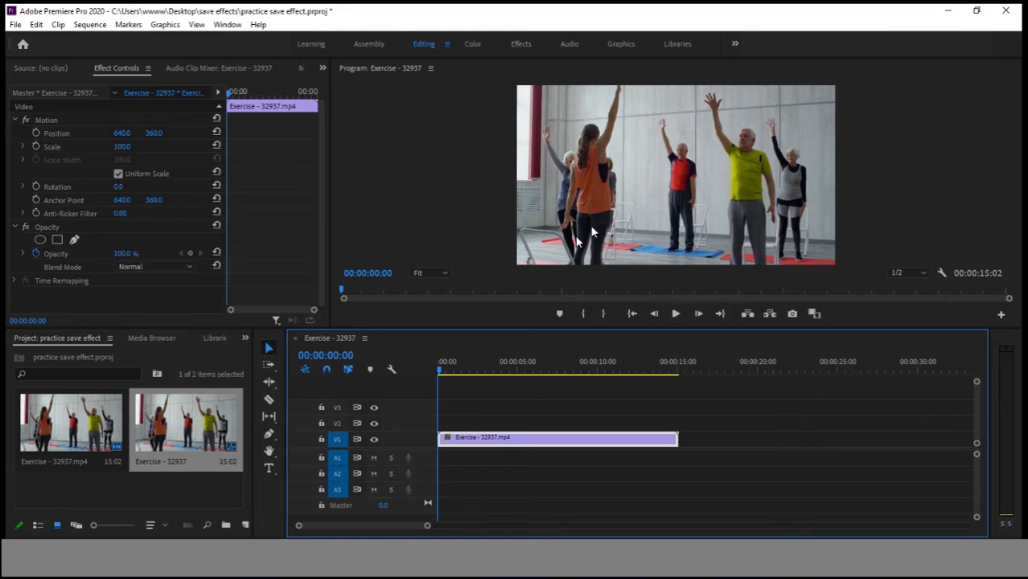
Add a text title reading "Exercise" over the video at the start of the sequence.
click(269, 468)
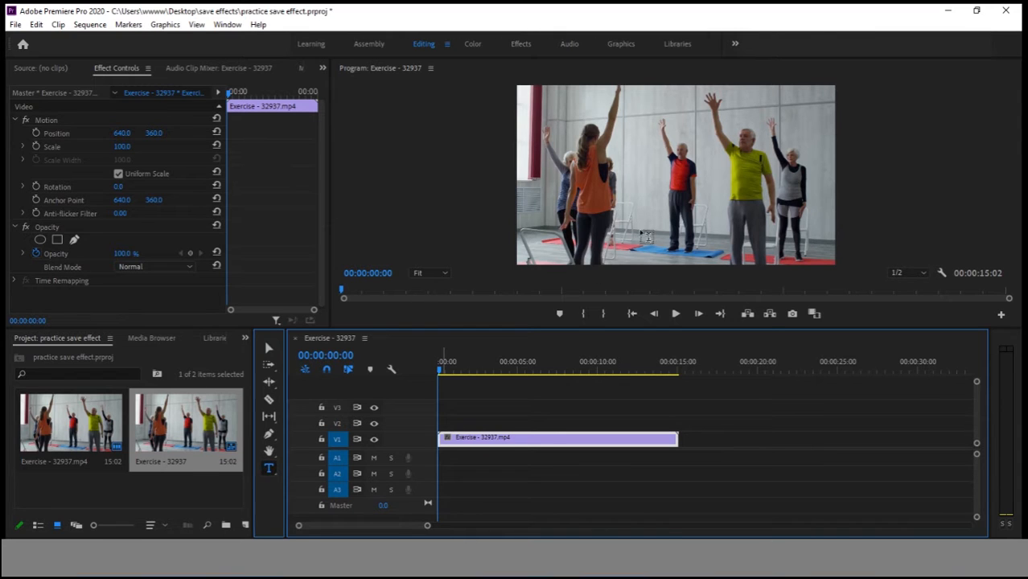
click(643, 224)
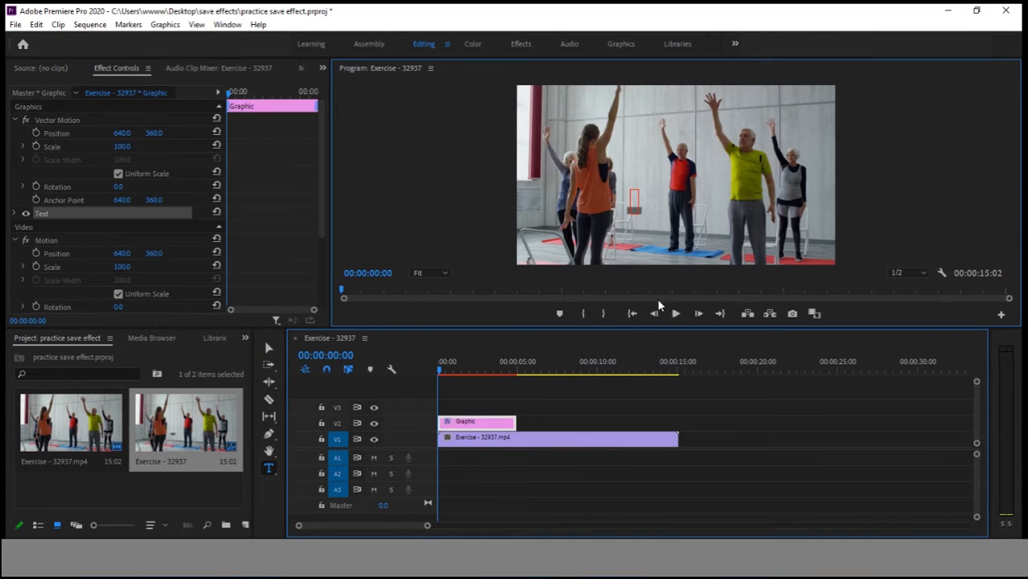
text(Exercise)
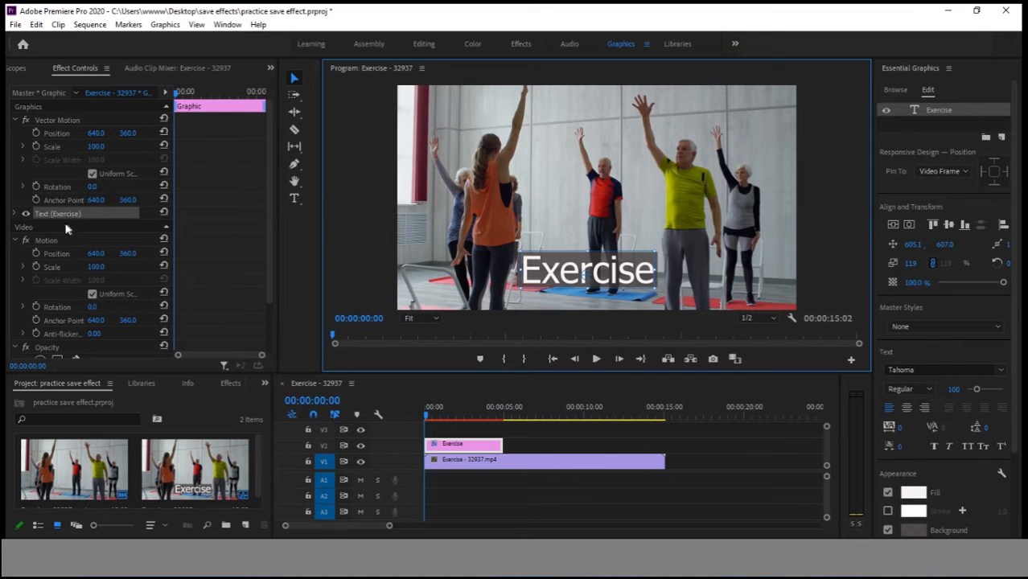
Expand the Exercise text properties in the effect controls and set the font to Tempus Sans ITC.
click(15, 214)
scroll(30, 245, down, 1)
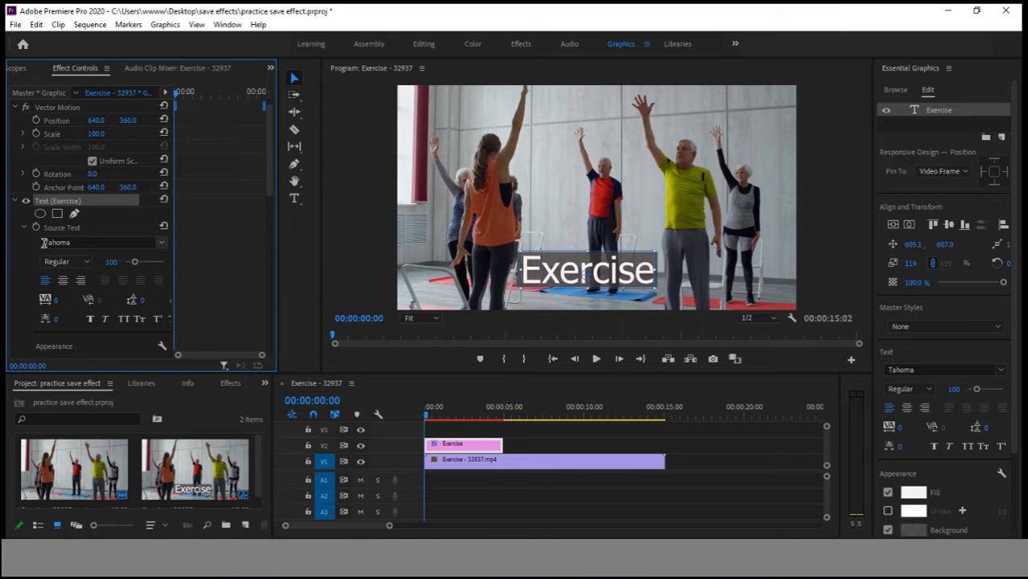
scroll(45, 243, down, 1)
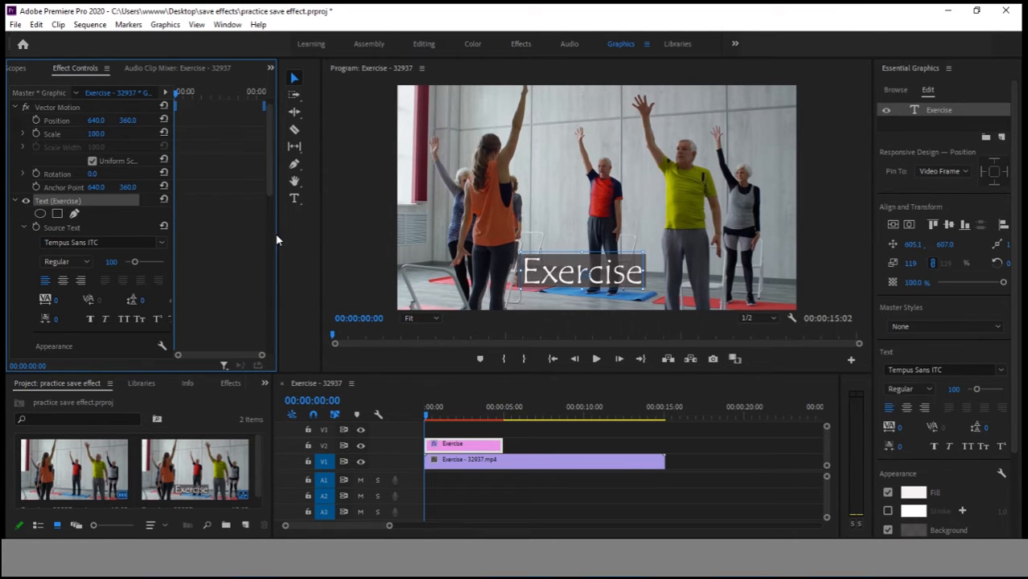
drag(277, 240, 285, 240)
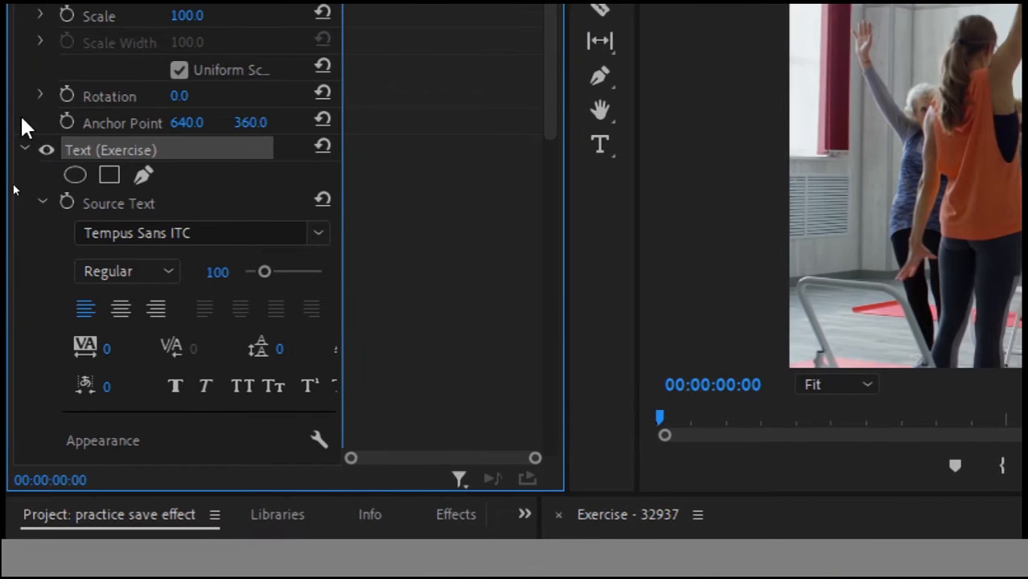
Review the Exercise text layer's source text and appearance settings, including fill, stroke, background and shadow.
click(27, 149)
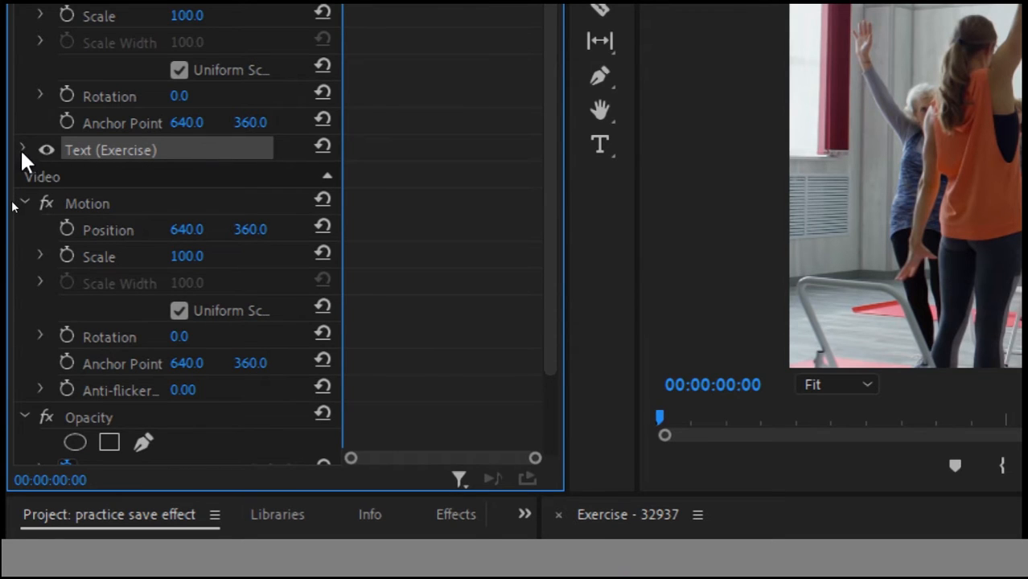
click(23, 149)
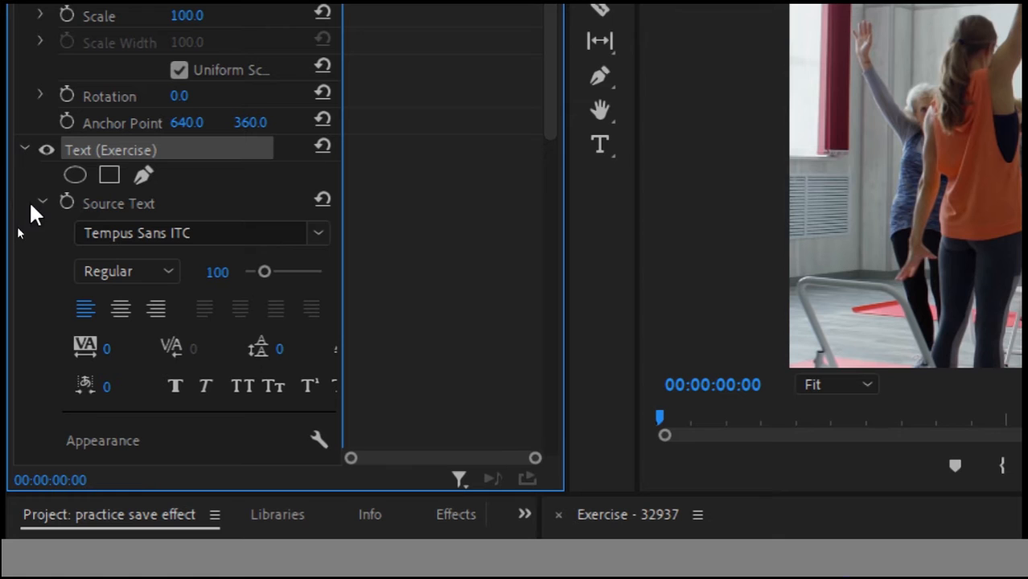
scroll(49, 210, down, 5)
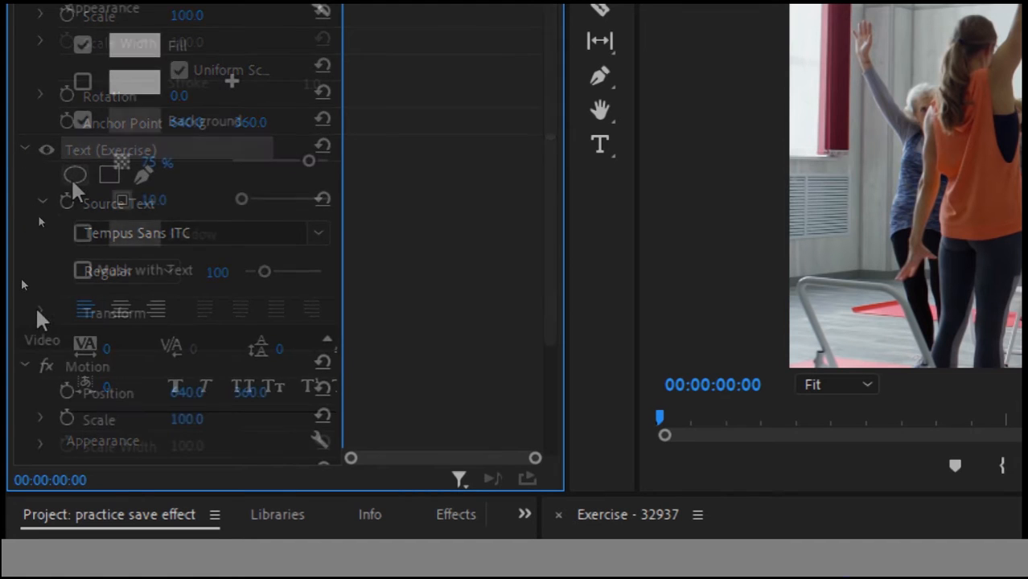
scroll(44, 315, up, 5)
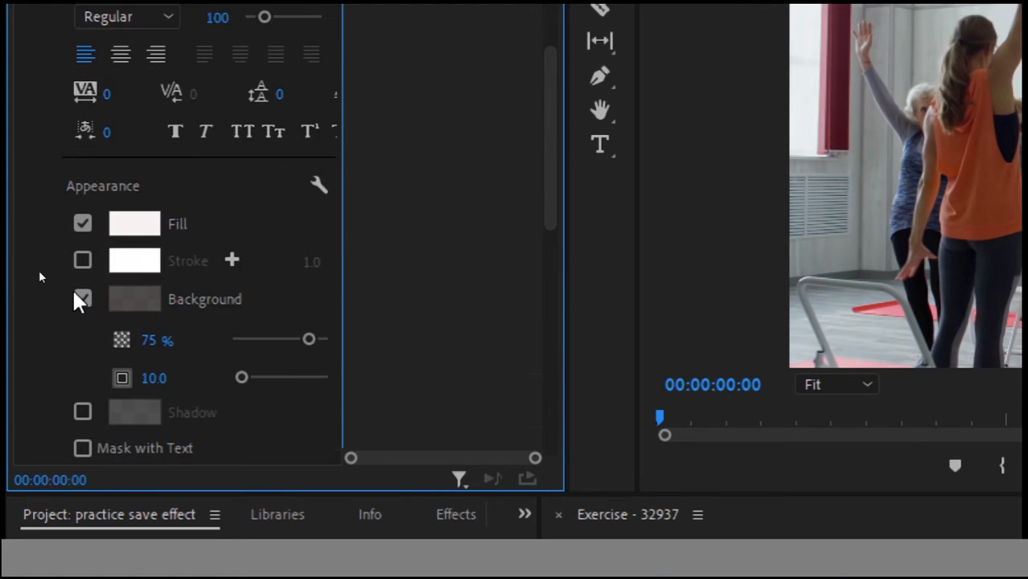
scroll(79, 278, up, 3)
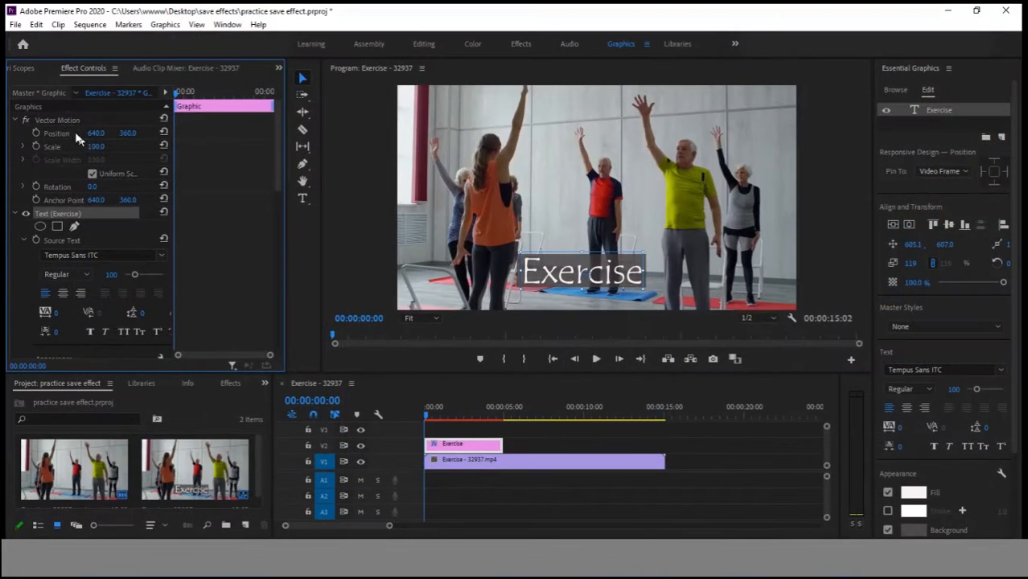
Turn on keyframing for the Exercise title's Vector Motion Position and Scale at the start of the clip.
click(37, 121)
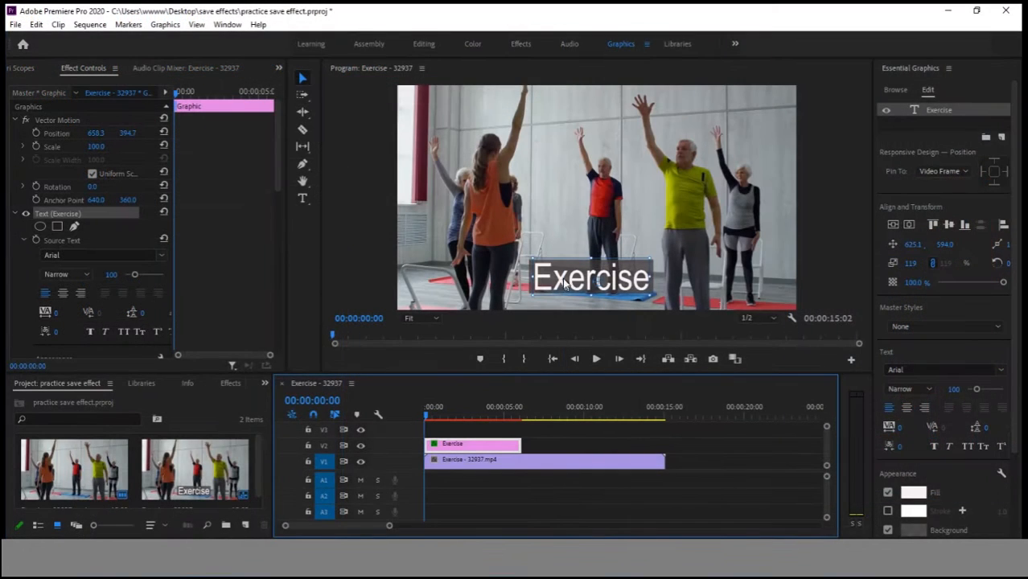
click(565, 283)
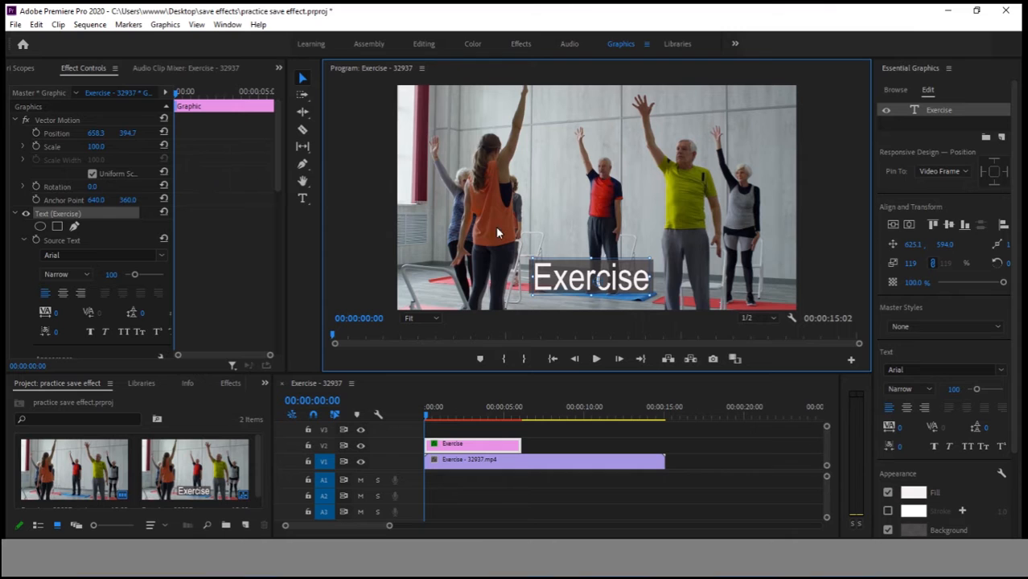
click(550, 237)
click(572, 274)
click(36, 145)
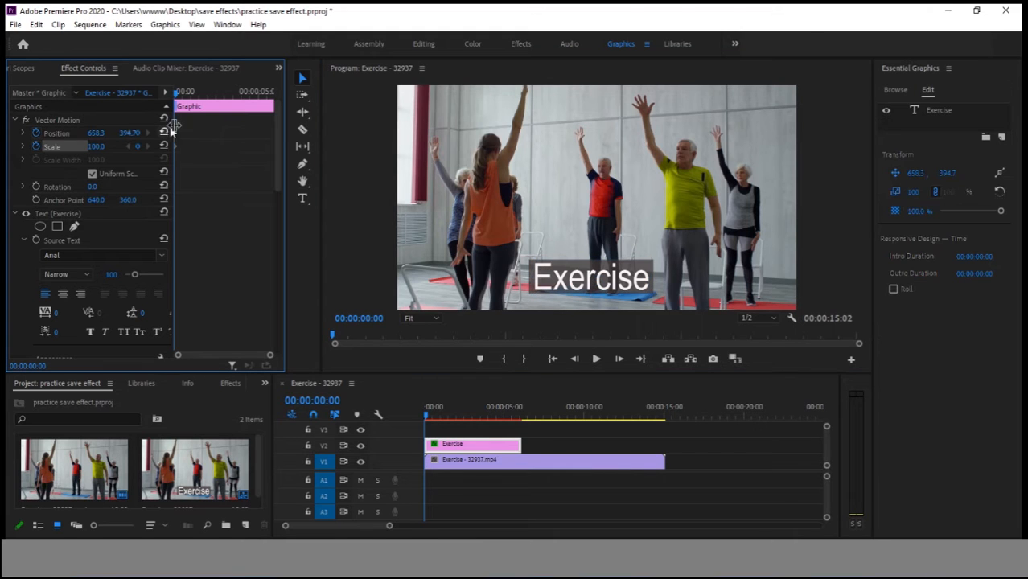
Keyframe the title's vertical position at 573.7 at the clip start and 382.7 at 00:00:00:12 so it slides in.
drag(287, 153, 374, 153)
drag(187, 170, 215, 165)
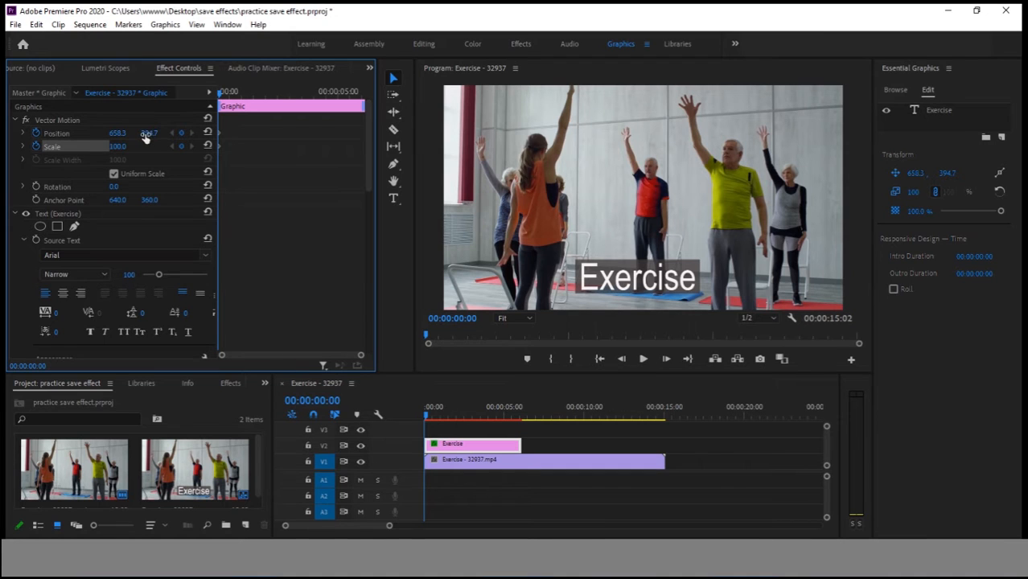
drag(146, 134, 240, 134)
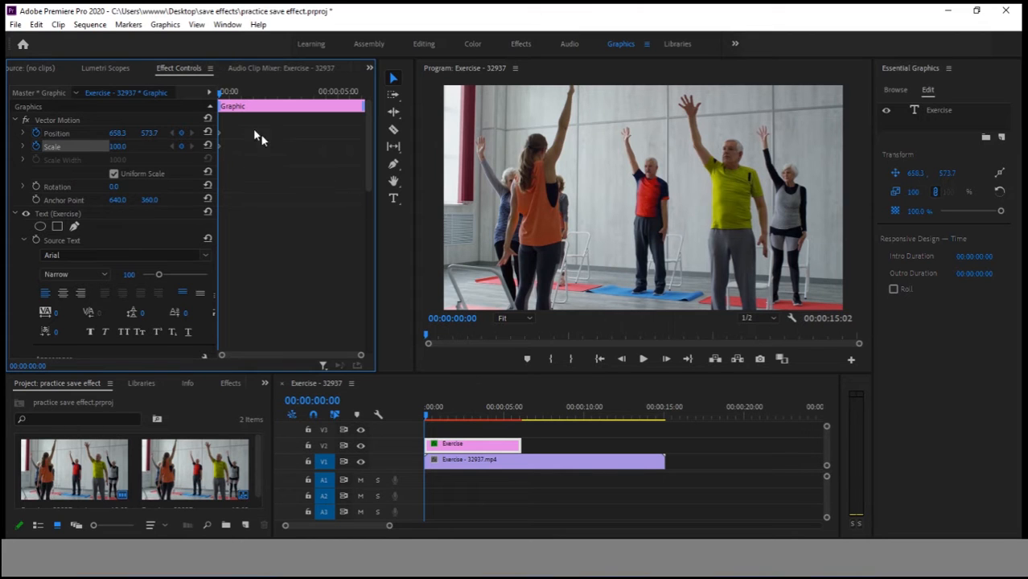
drag(222, 94, 230, 99)
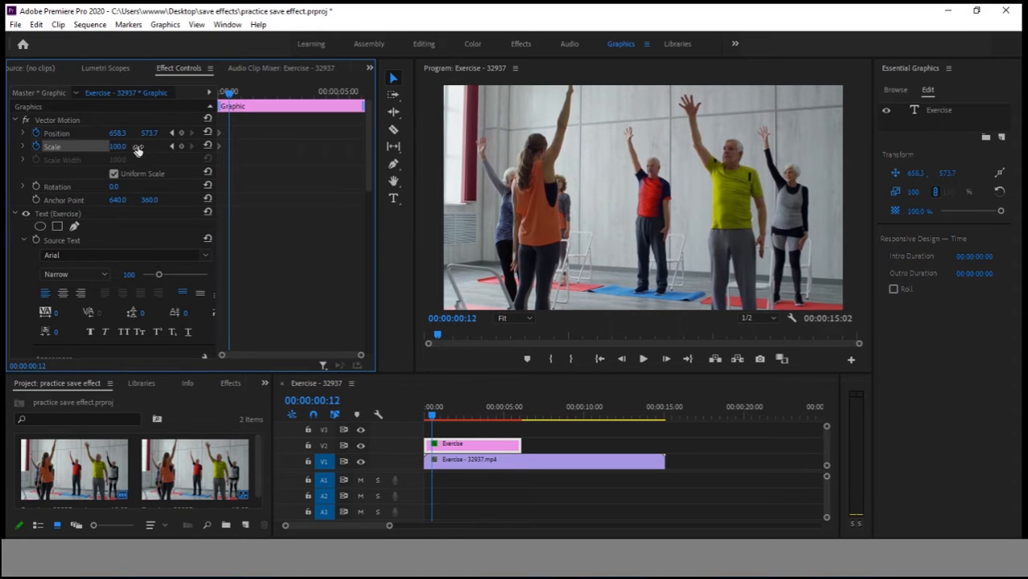
drag(150, 134, 37, 134)
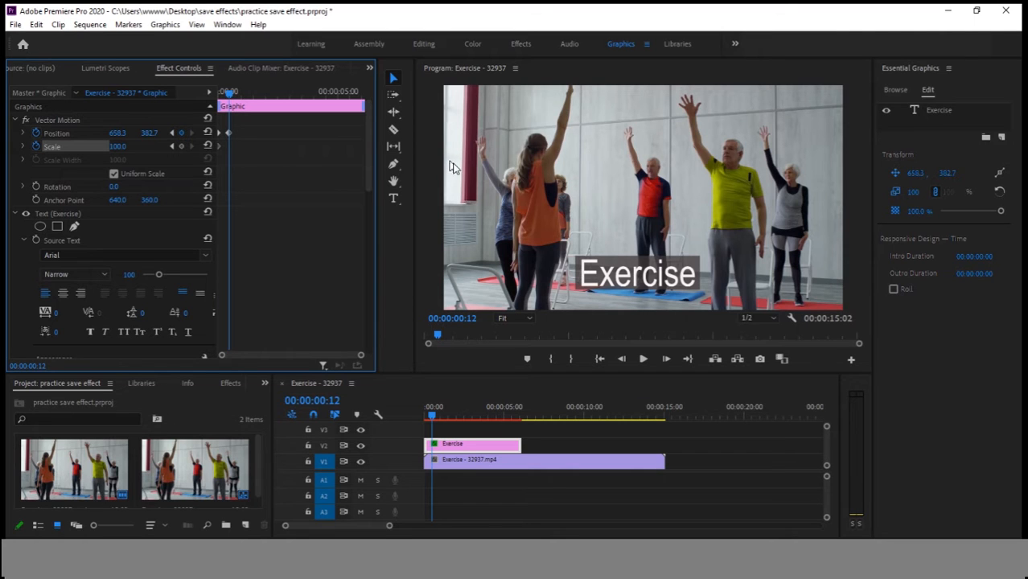
Play the title's slide-in animation from the start of the sequence to check it.
click(226, 95)
drag(226, 96, 208, 97)
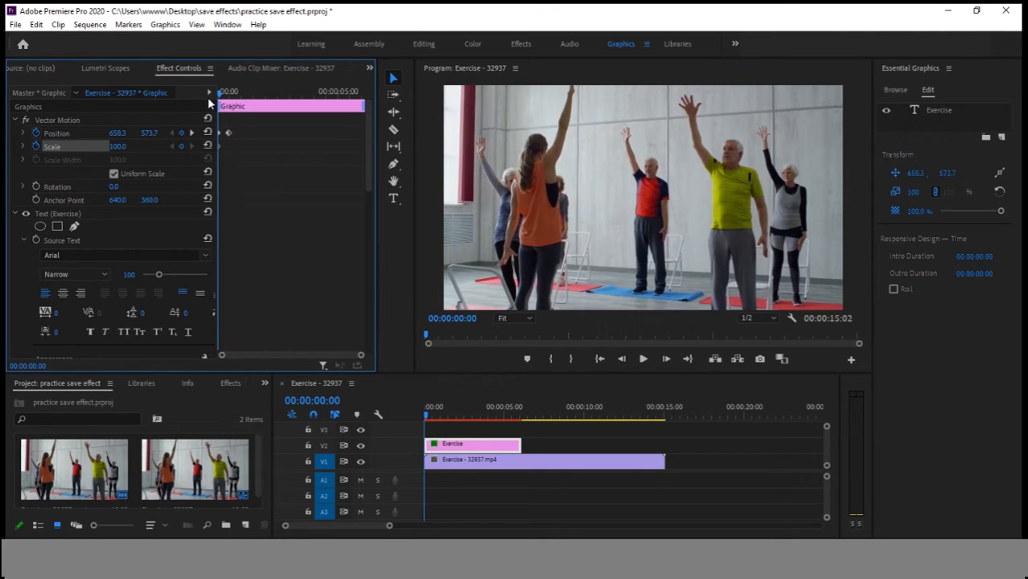
key(space)
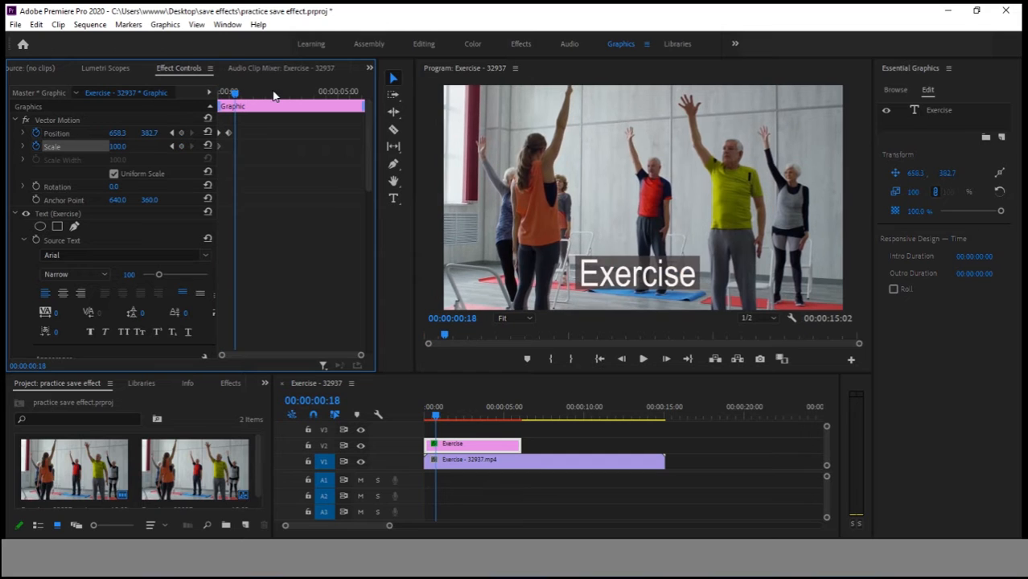
click(230, 95)
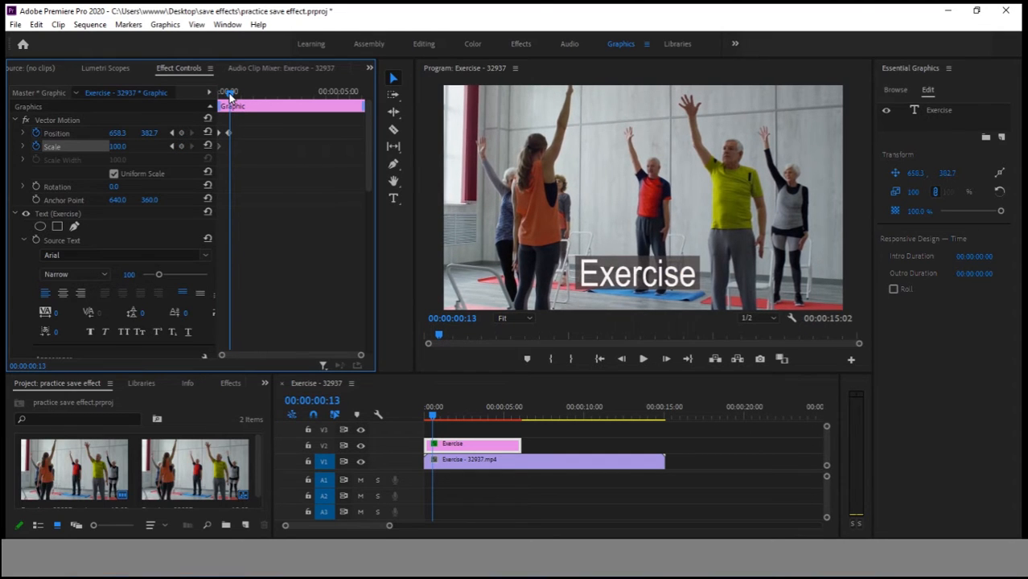
Add a Position keyframe to the title at 00:00:03:23 that keeps its current on-screen position.
drag(230, 95, 314, 108)
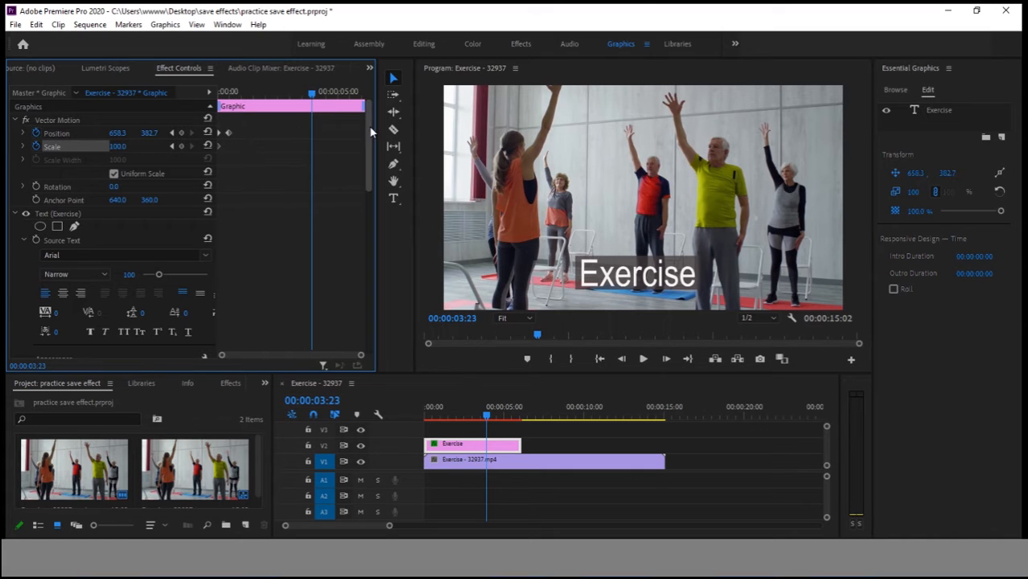
click(181, 135)
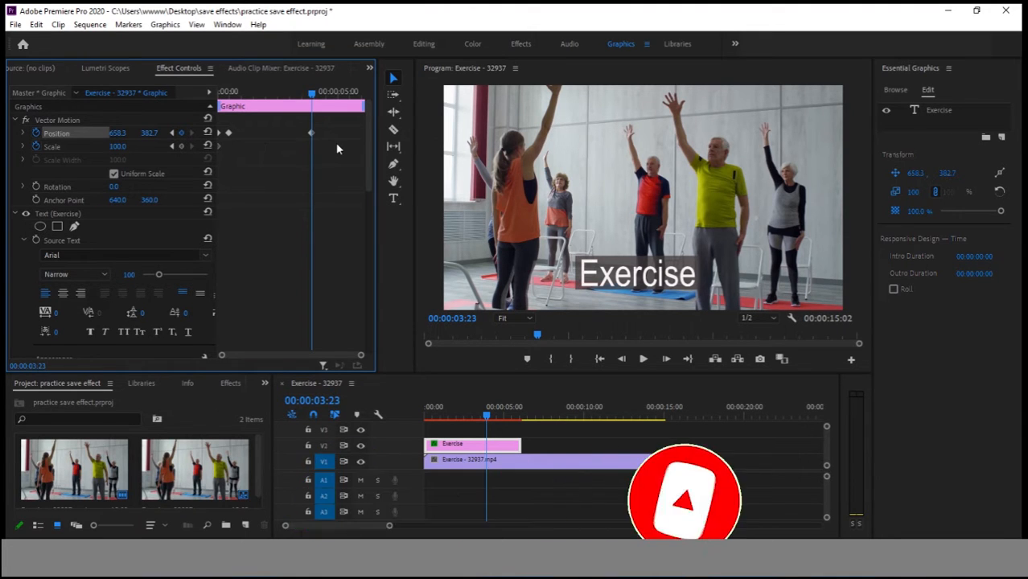
key(ctrl+z)
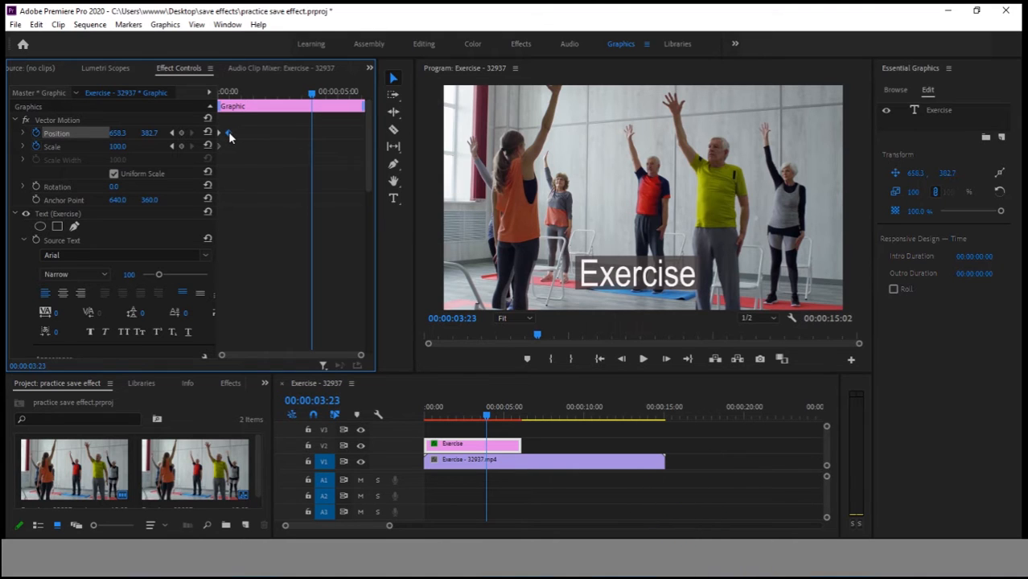
drag(229, 134, 307, 143)
click(182, 133)
Keyframe the title's vertical position at 620.7 at 00:00:04:14 so it slides out of the frame.
drag(314, 95, 328, 103)
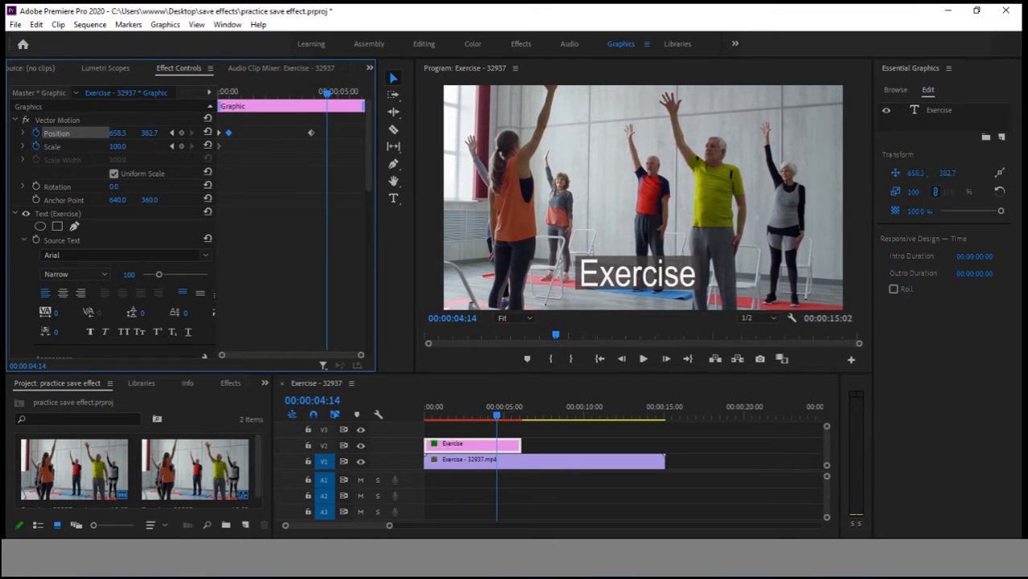
mouse_move(149, 133)
mouse_down()
mouse_move(200, 133)
mouse_move(155, 134)
mouse_up()
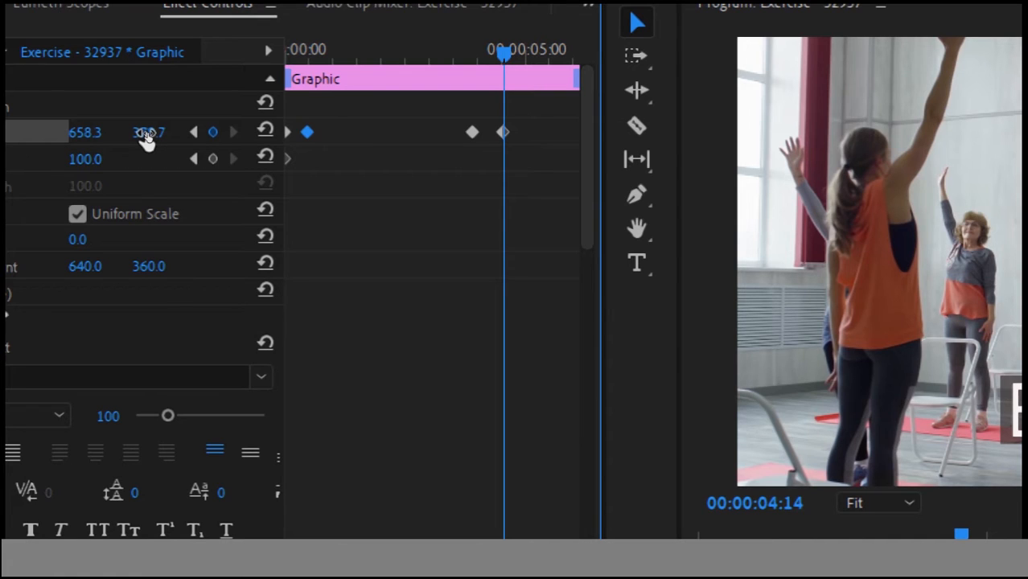
drag(146, 138, 125, 138)
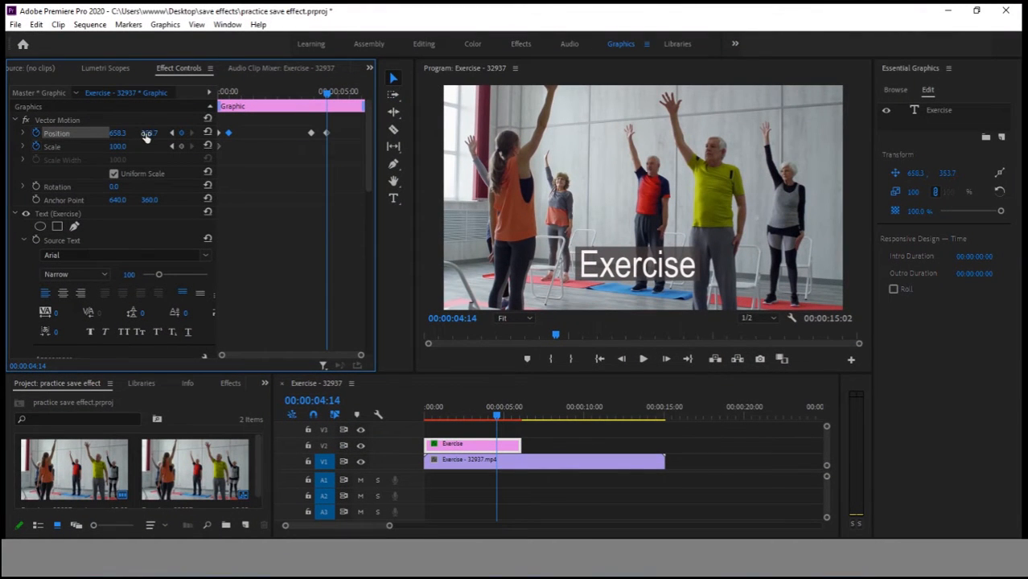
drag(149, 133, 330, 132)
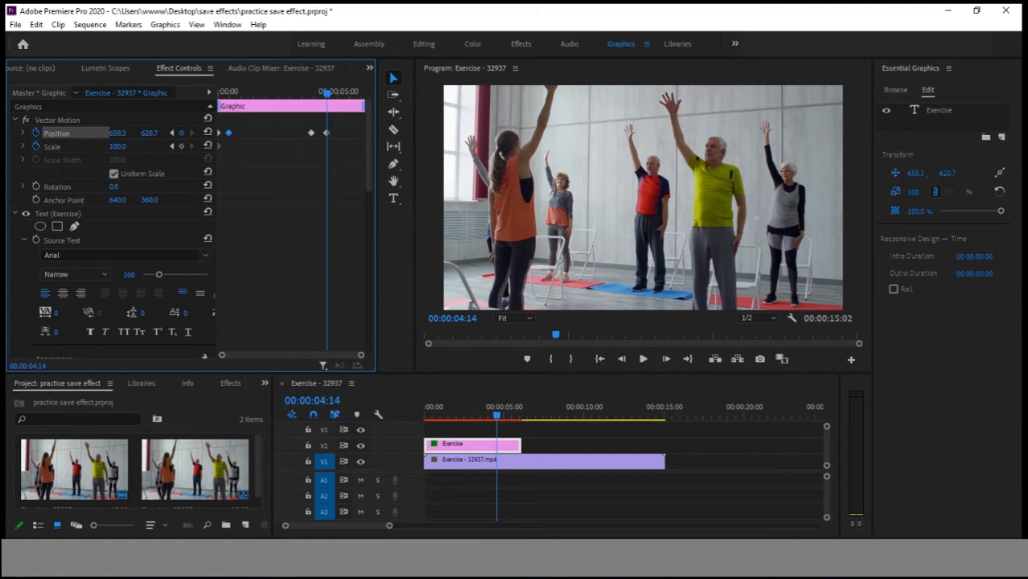
Play the title's slide-in and slide-out animation from the start of the sequence to check it.
click(322, 95)
drag(322, 94, 208, 104)
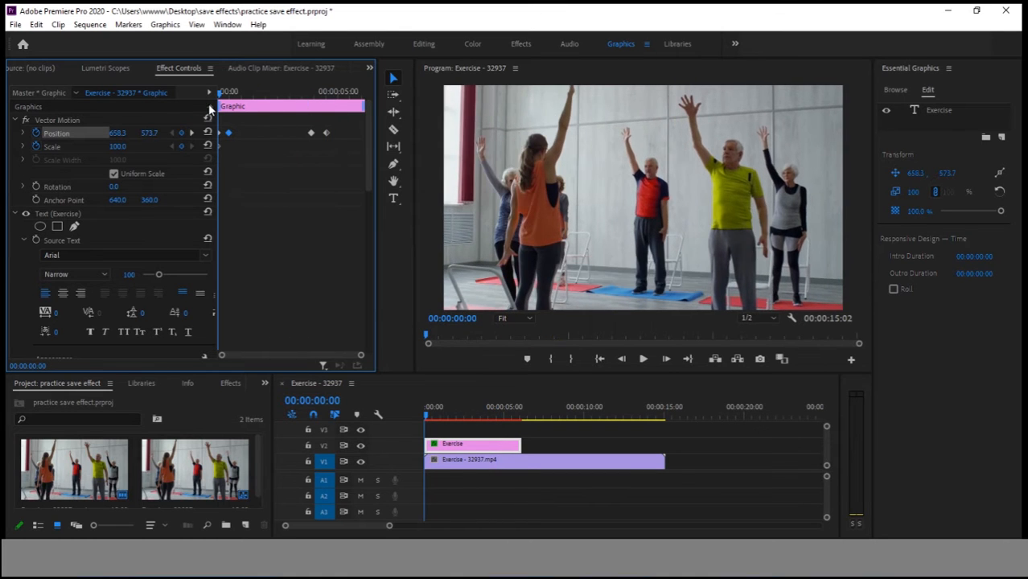
key(space)
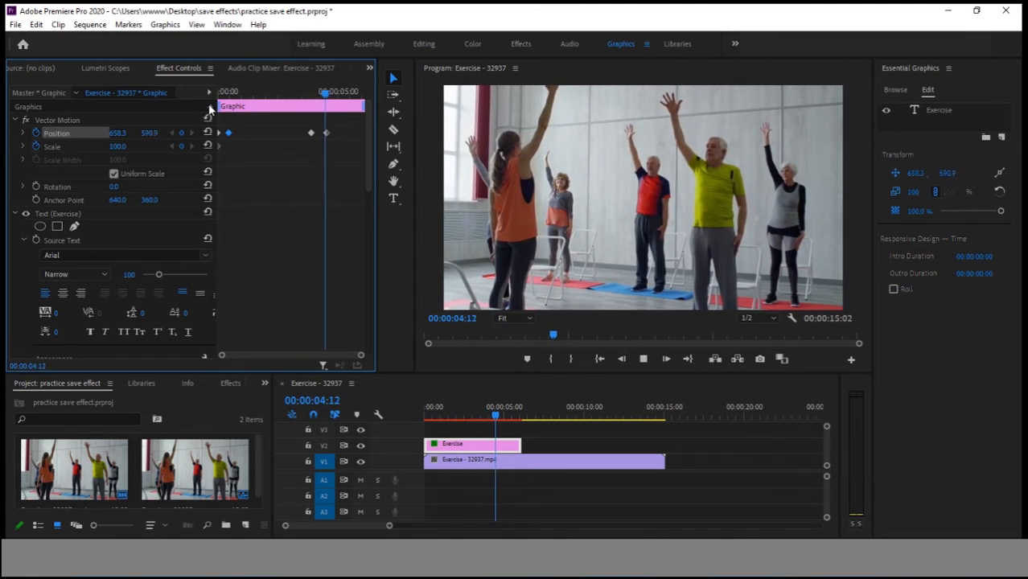
key(space)
Keyframe the title at 00:00:00:17 with a scale of 150 and a vertical position of 228.7.
drag(334, 92, 233, 95)
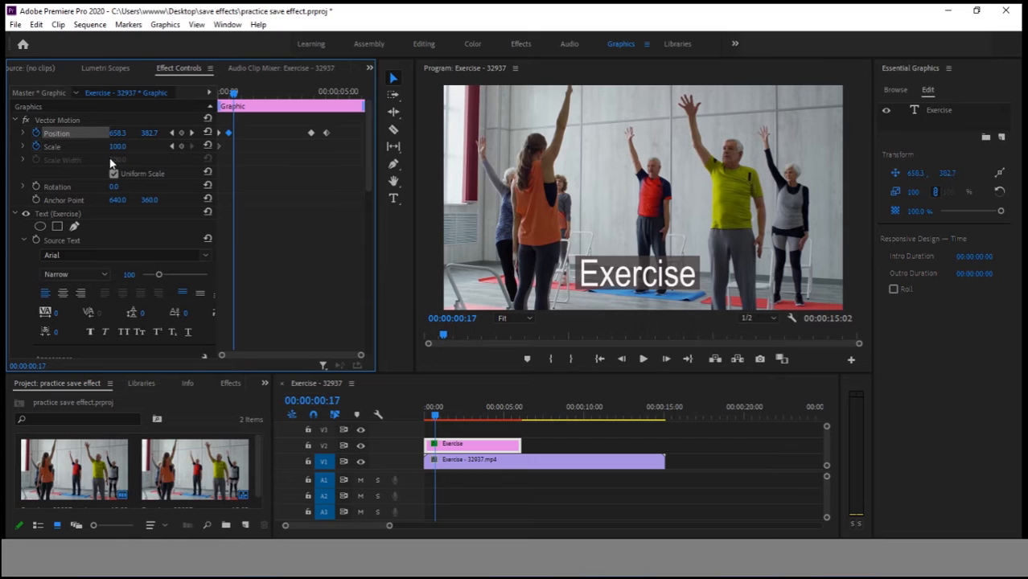
key(ctrl+s)
drag(117, 150, 158, 149)
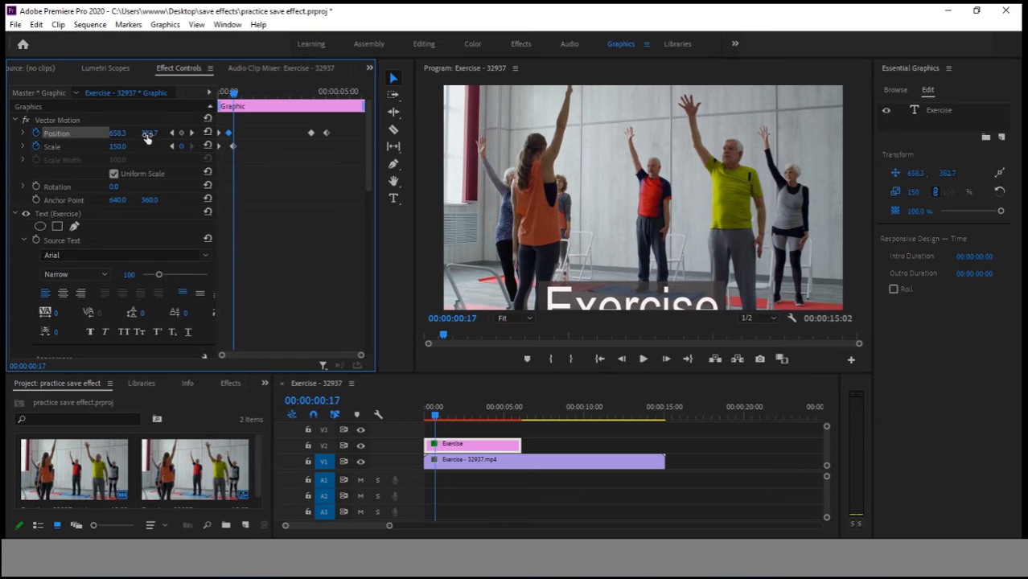
drag(147, 134, 23, 133)
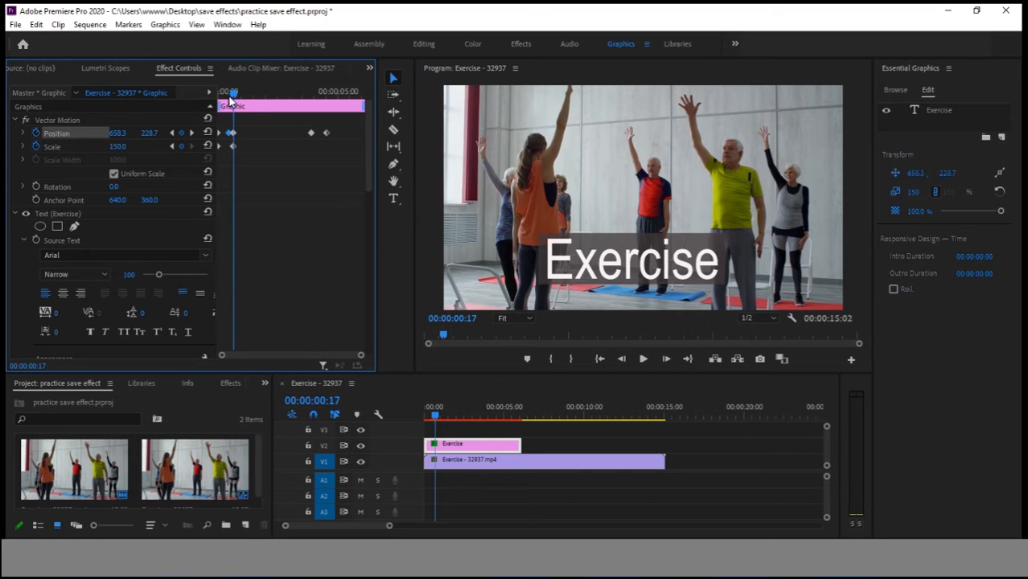
Play and scrub through the title's opening to review the enlargement combined with the slide-in.
drag(234, 96, 218, 103)
key(space)
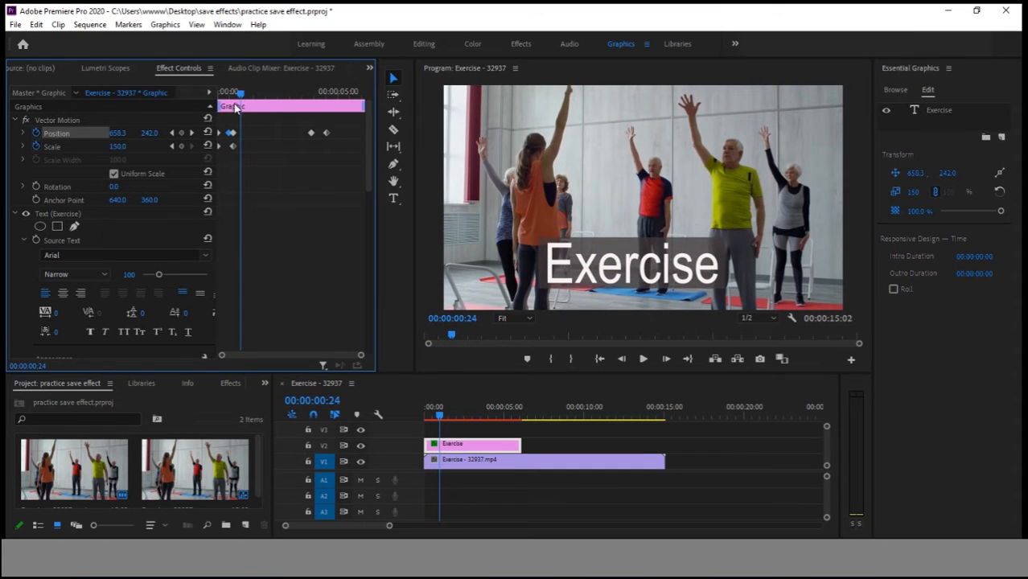
drag(239, 96, 233, 97)
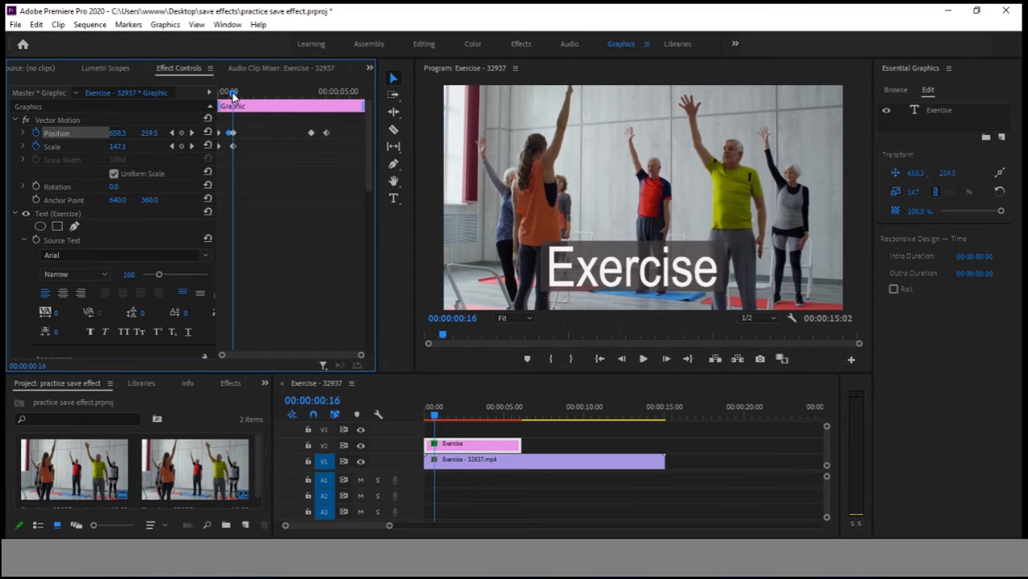
drag(233, 97, 216, 95)
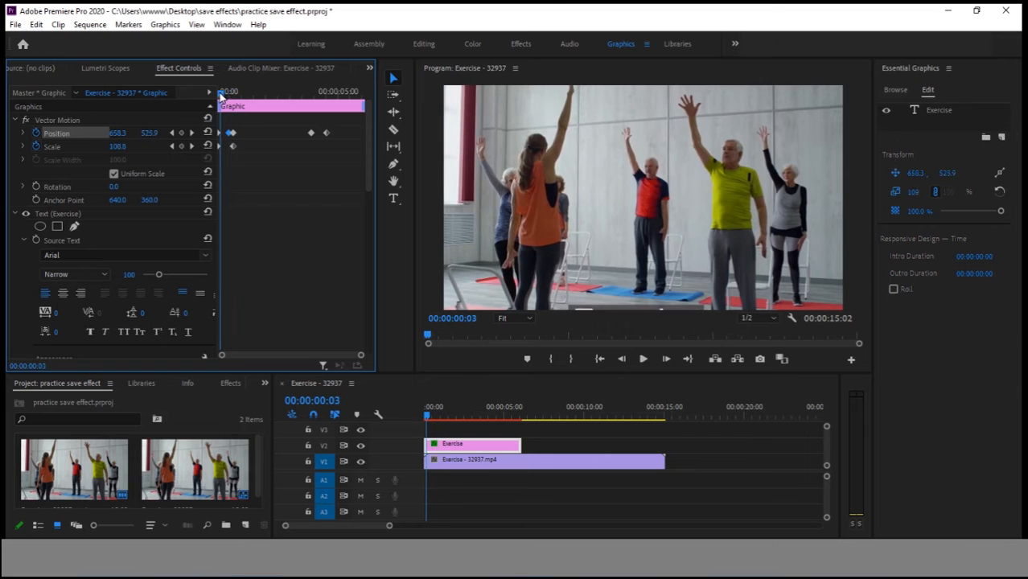
key(space)
key(space)
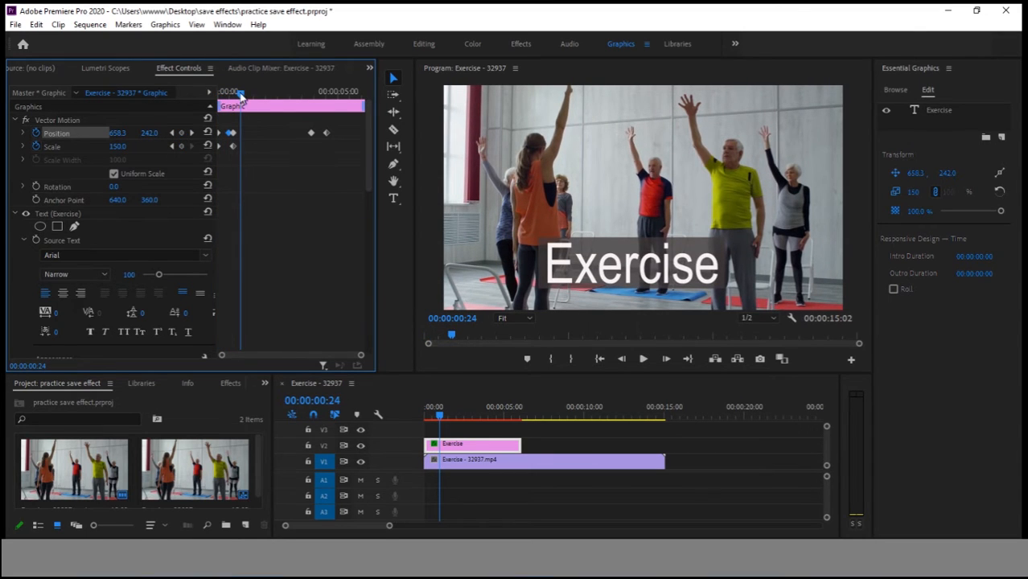
drag(240, 95, 226, 97)
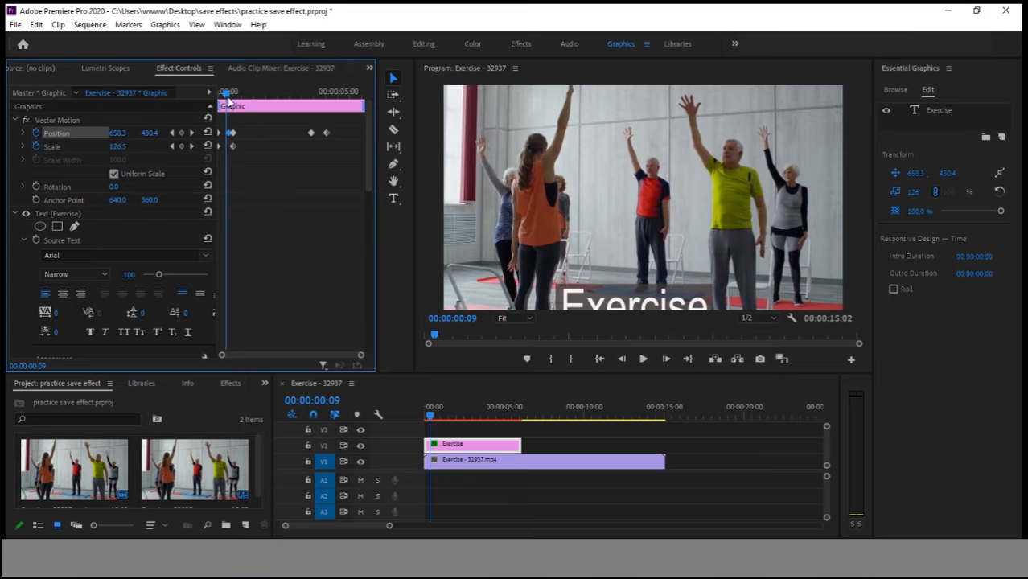
Undo the last vertical position and scale keyframe changes on the title.
click(36, 24)
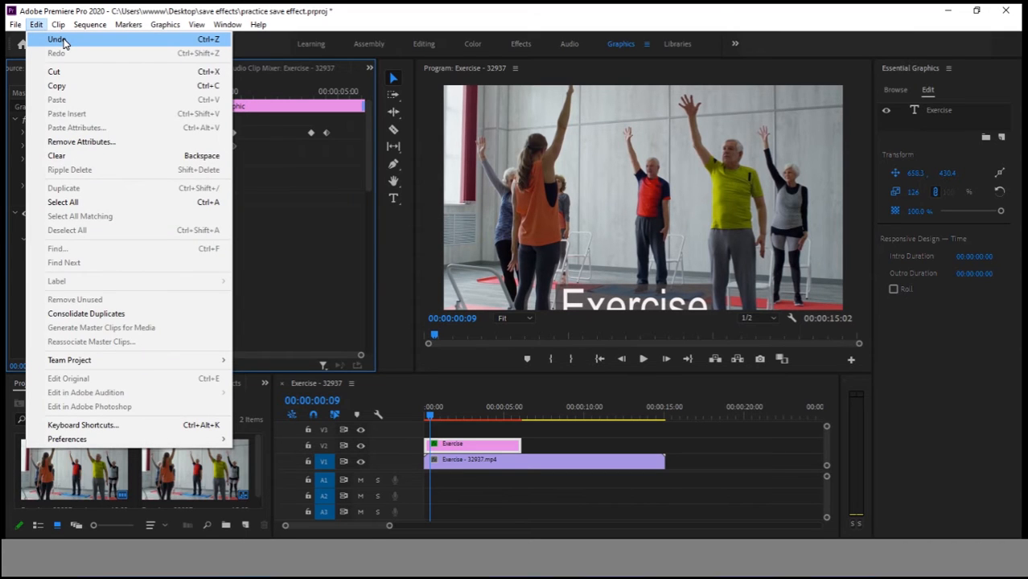
click(58, 40)
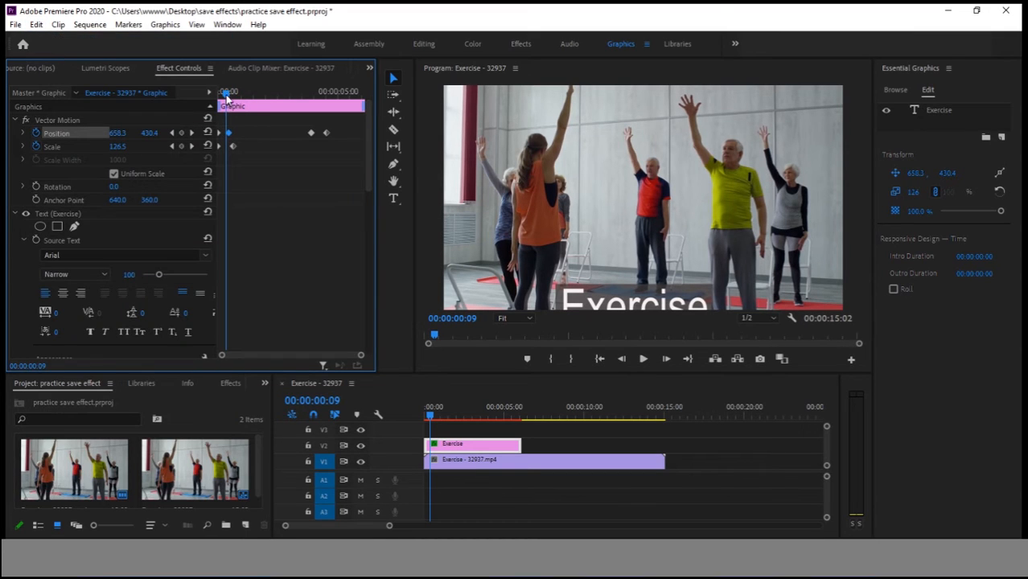
drag(226, 95, 222, 95)
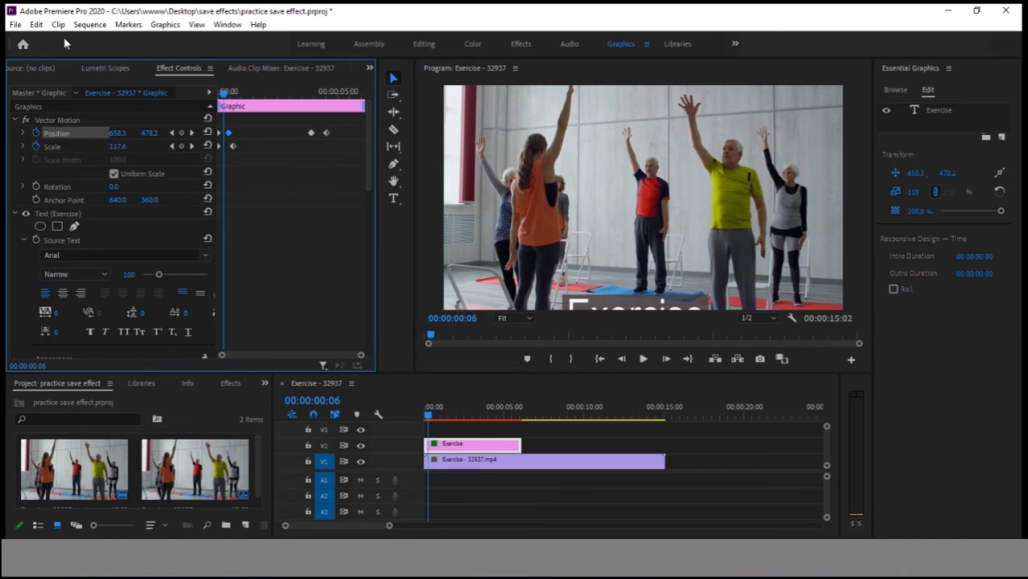
click(36, 25)
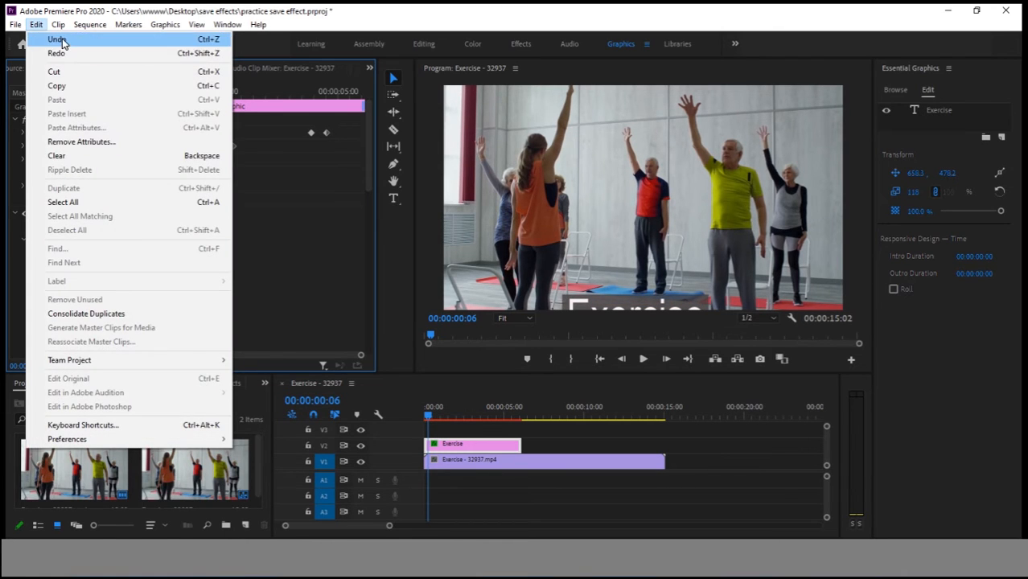
click(58, 39)
Play the title's slide-in from the start without the enlargement for comparison.
mouse_move(224, 96)
mouse_down()
mouse_move(234, 96)
mouse_move(216, 98)
mouse_up()
key(space)
key(space)
key(space)
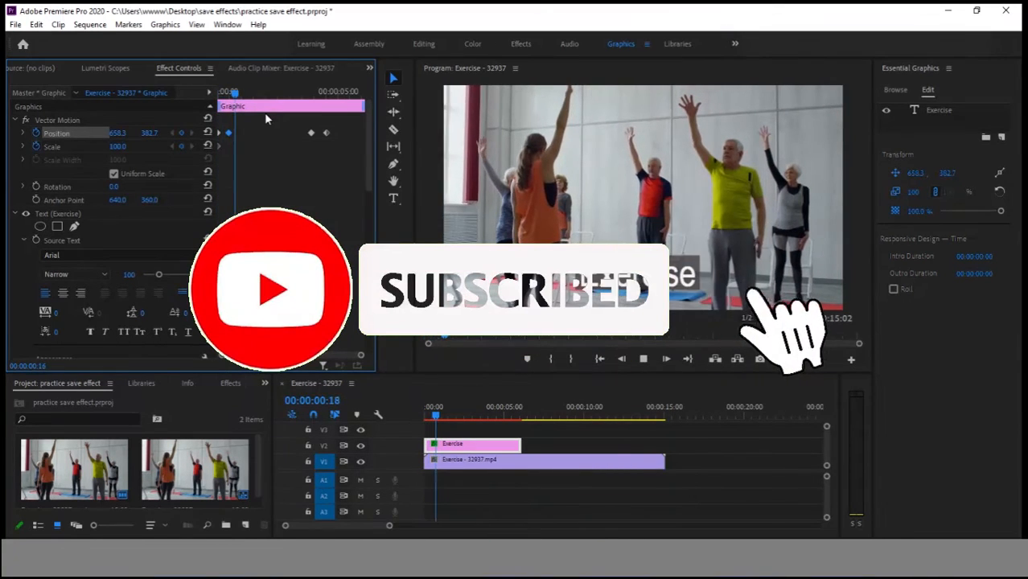
key(space)
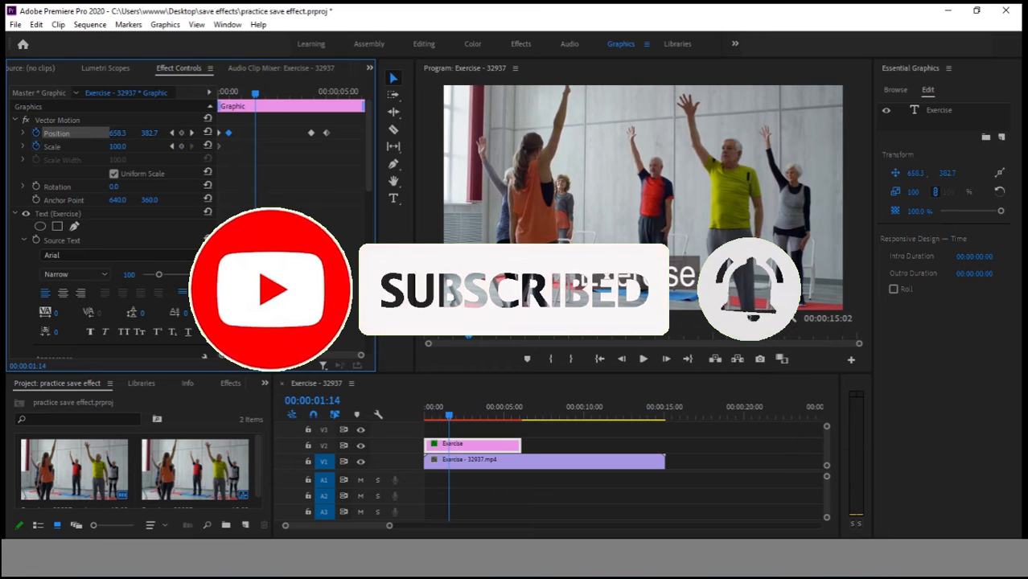
Redo the undone scale and vertical position keyframe changes on the title.
click(235, 93)
click(36, 24)
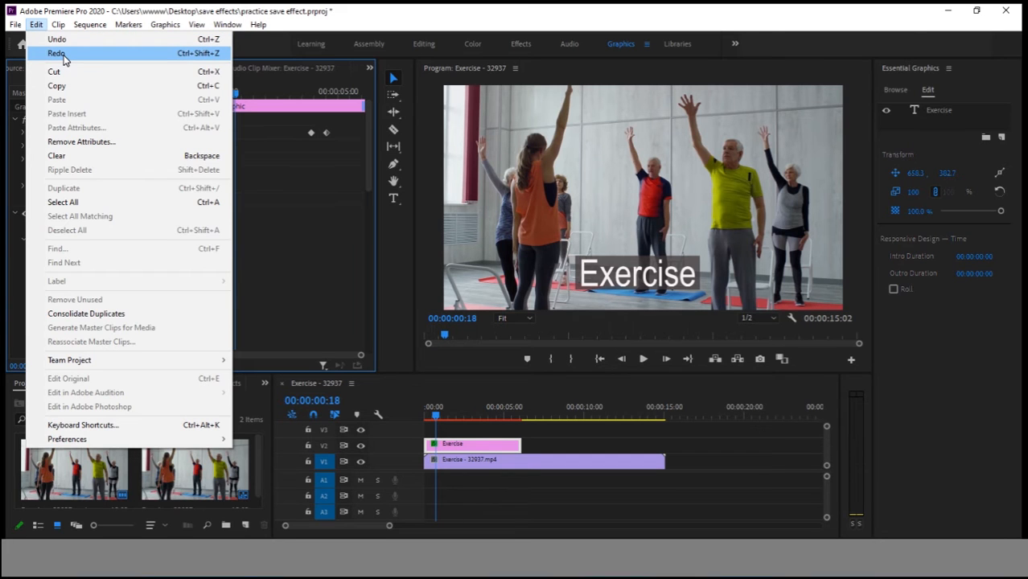
click(63, 55)
click(36, 24)
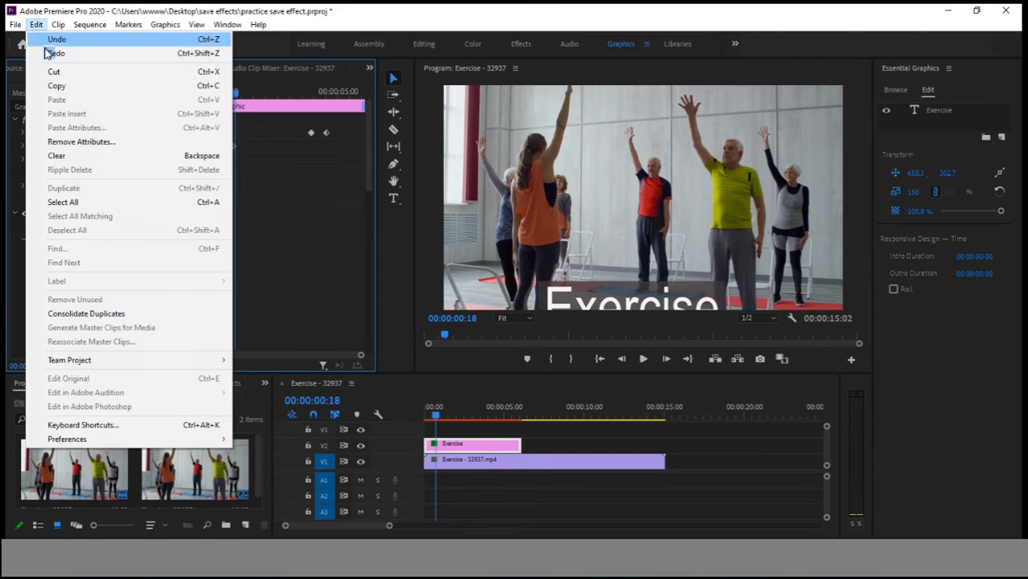
click(55, 53)
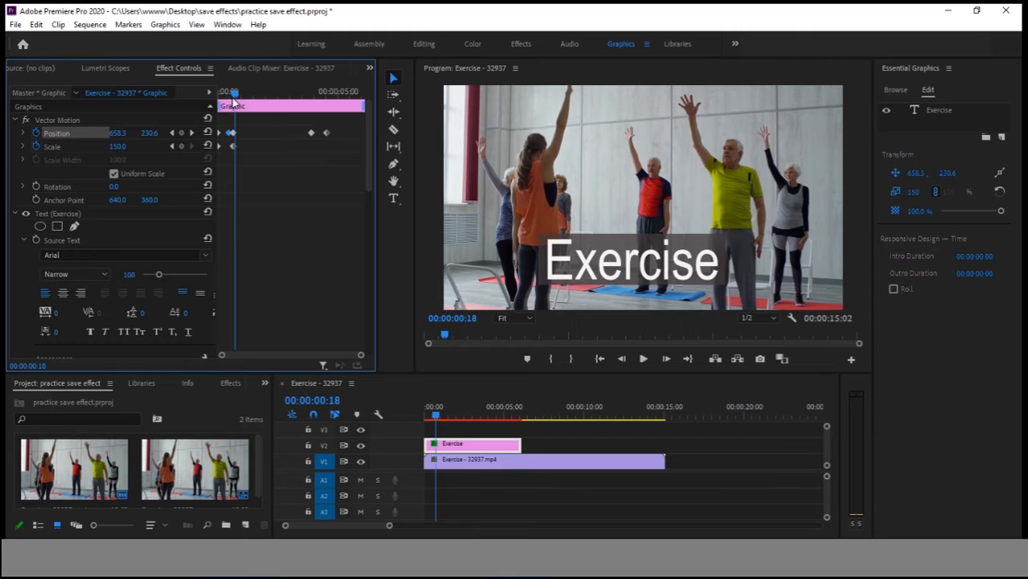
Replay the title's opening twice from the start of the sequence to examine how position and scale change together.
drag(234, 94, 214, 101)
key(space)
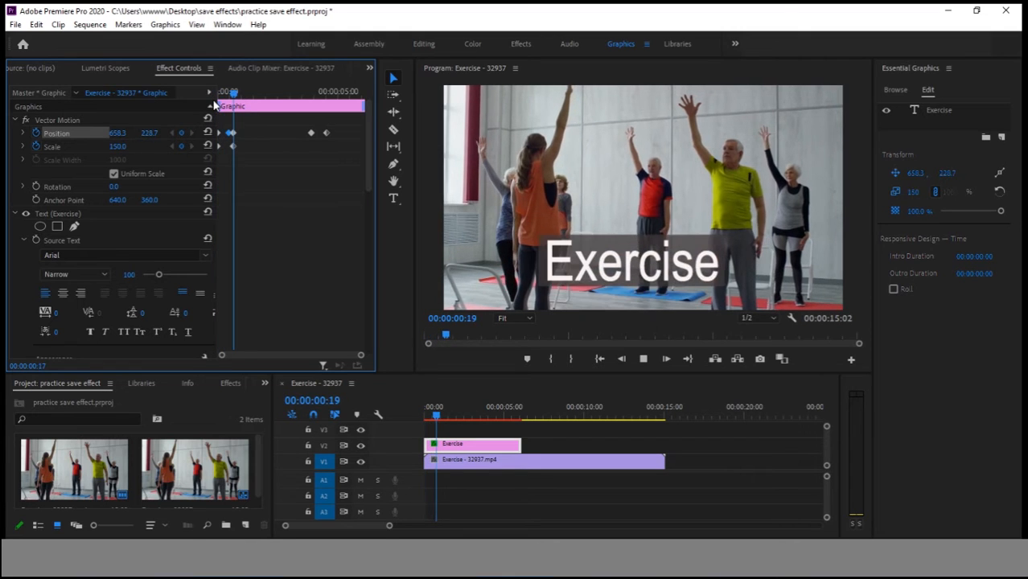
key(space)
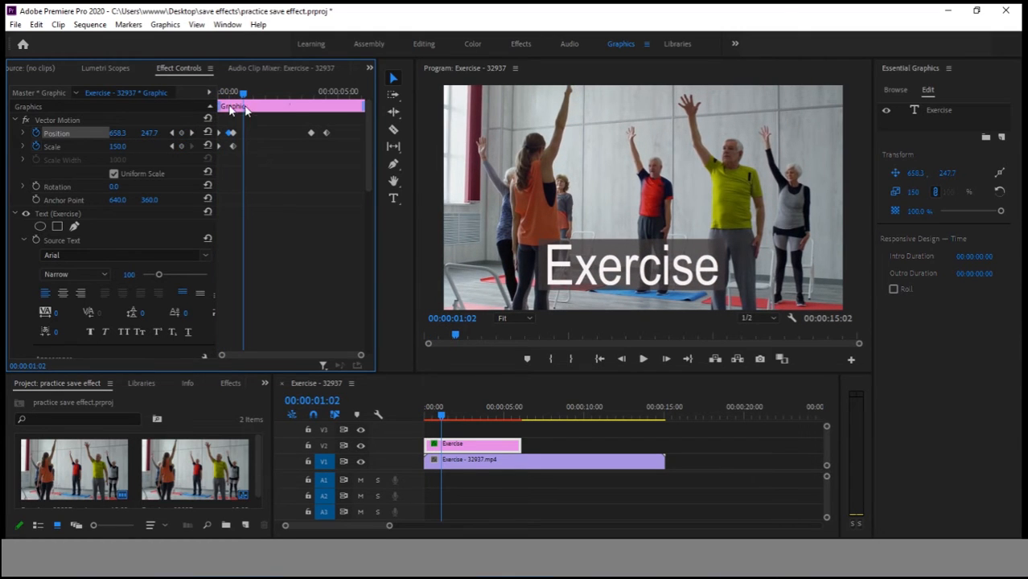
drag(239, 96, 205, 105)
key(space)
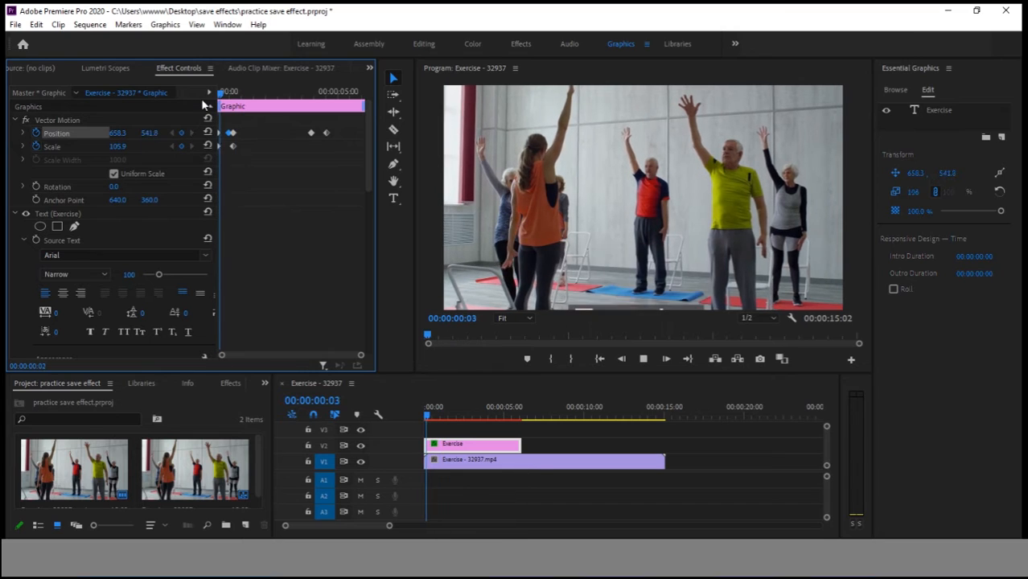
key(space)
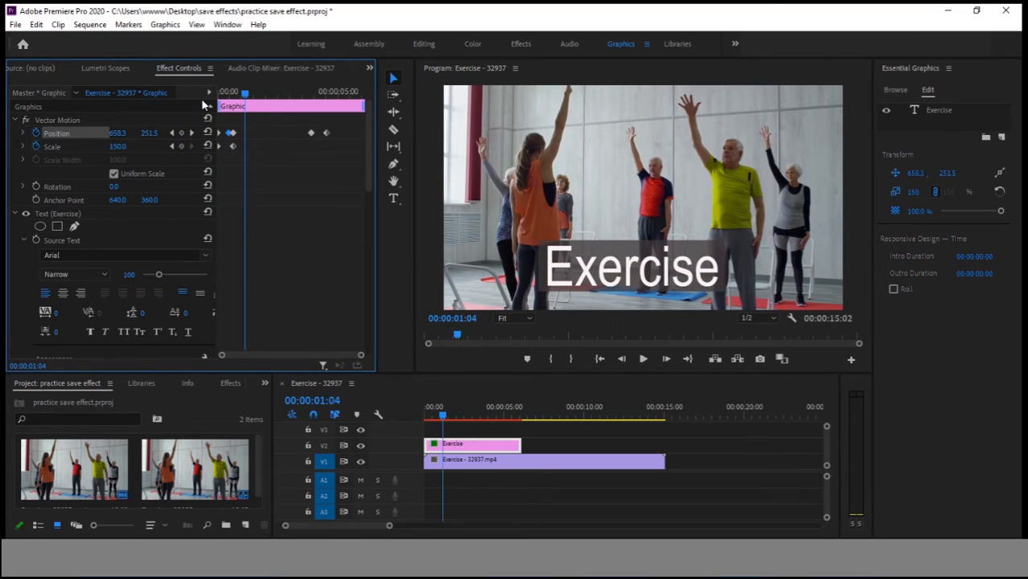
Duplicate the title's first Scale keyframe, value 100, and align the copy with the Position keyframe at 00:00:00:12.
drag(245, 96, 228, 106)
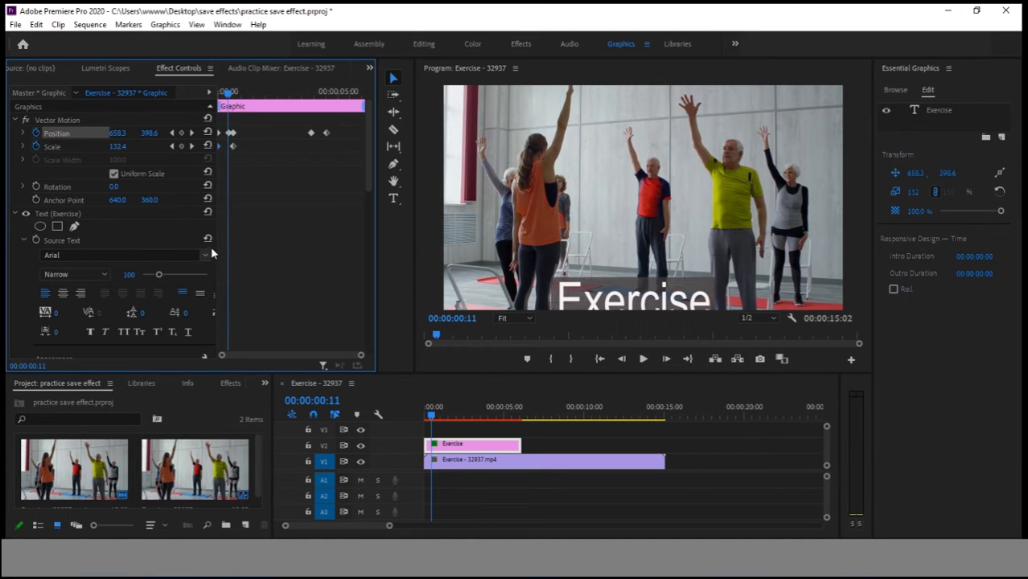
drag(214, 241, 164, 241)
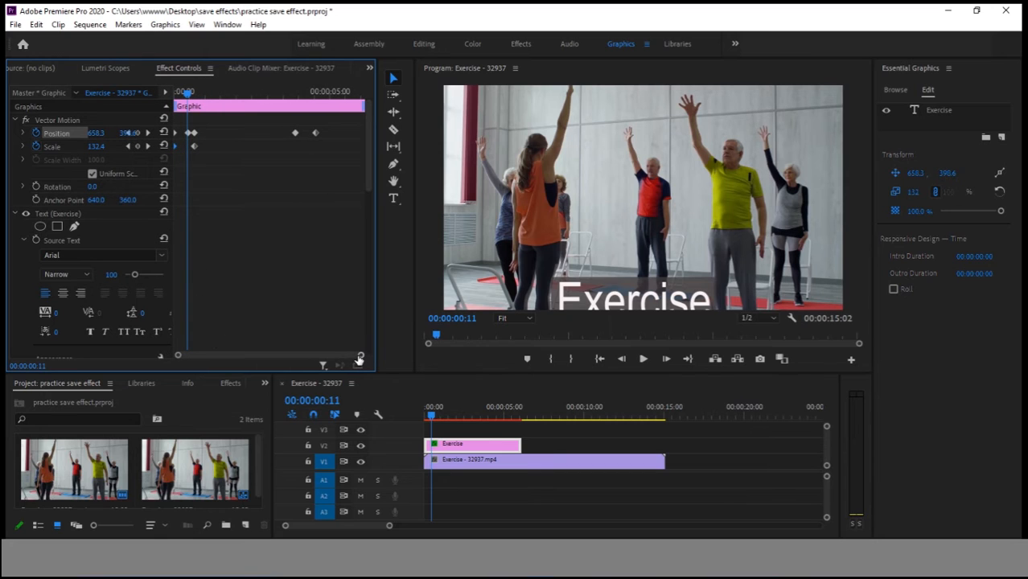
drag(359, 356, 302, 355)
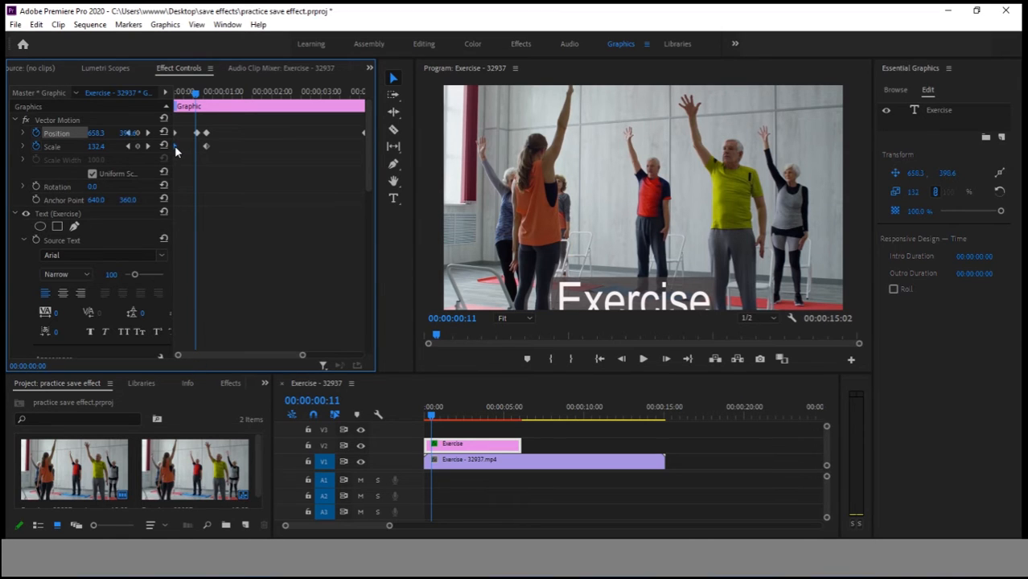
drag(174, 145, 196, 147)
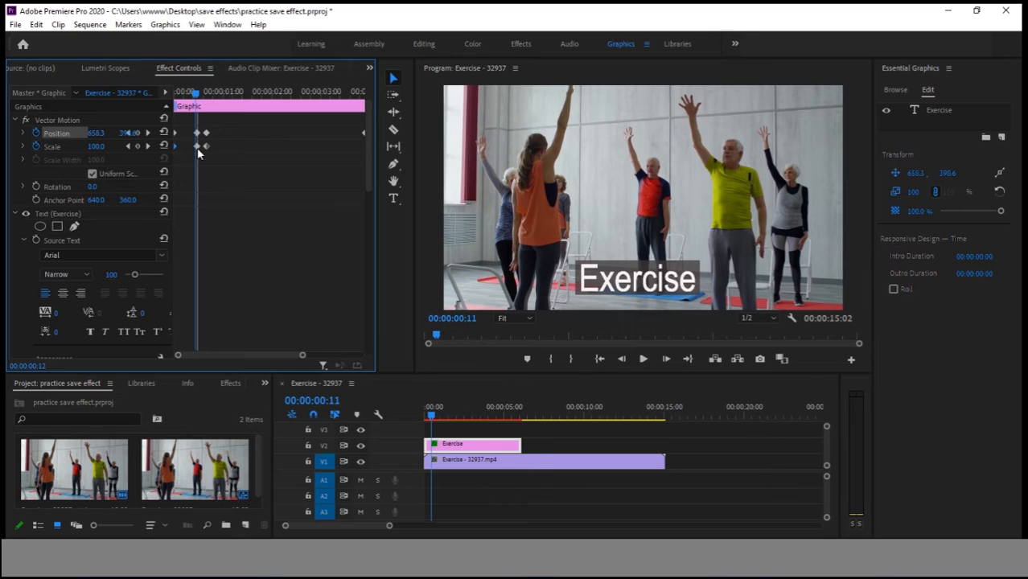
drag(198, 150, 199, 150)
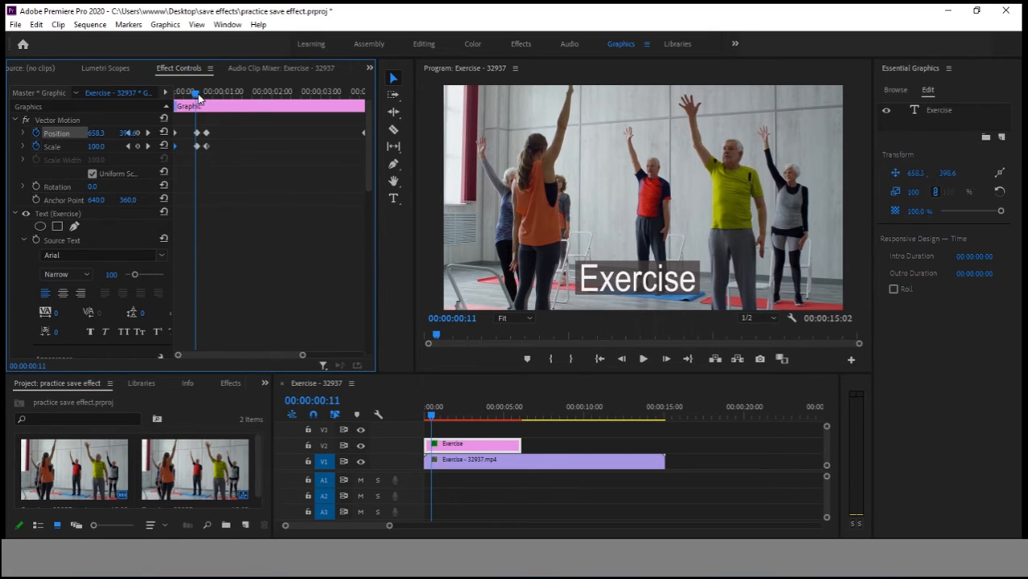
drag(198, 96, 188, 95)
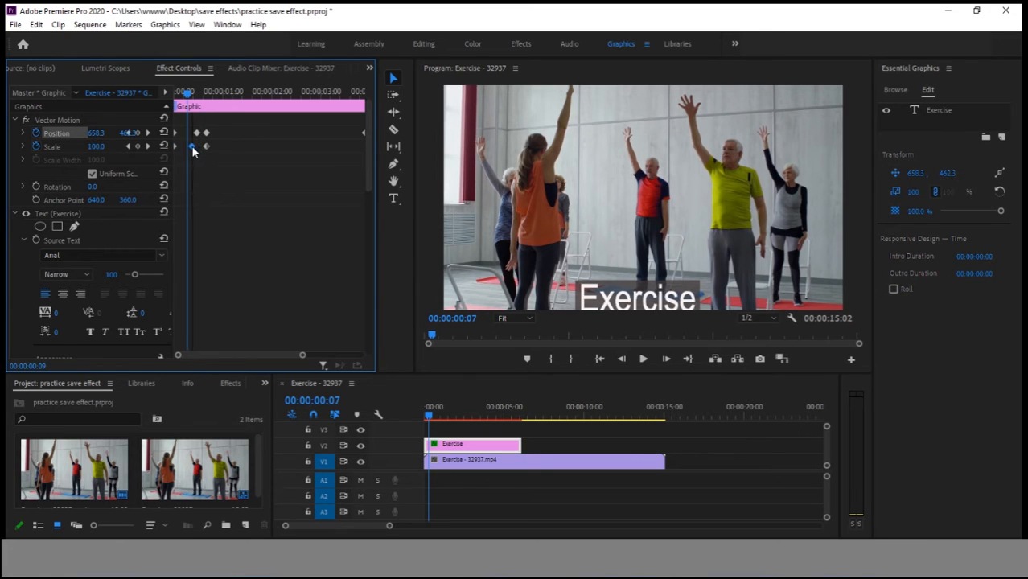
drag(196, 152, 197, 152)
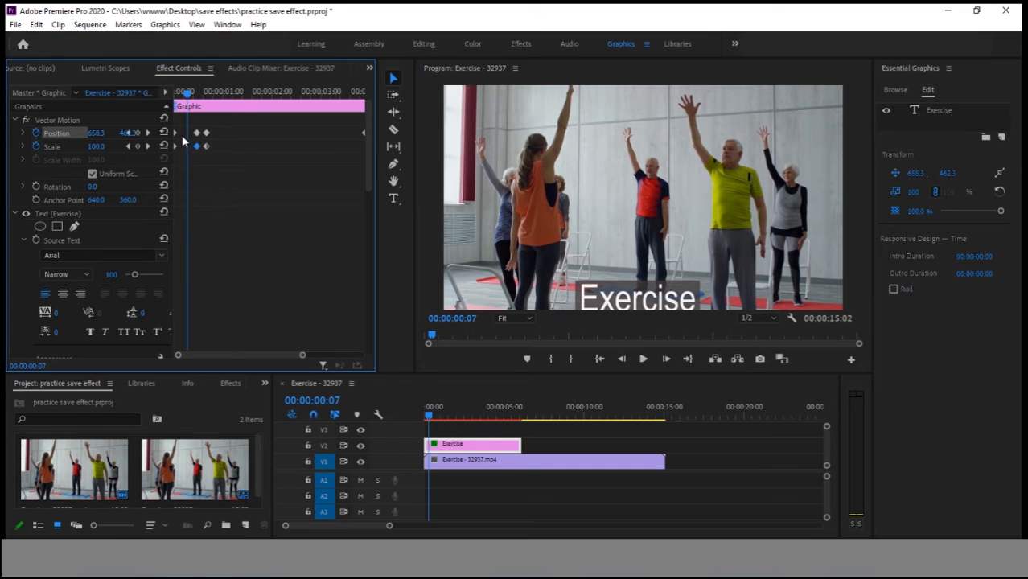
Play the title's opening repeatedly from the start to check that it slides in before enlarging.
drag(188, 95, 152, 97)
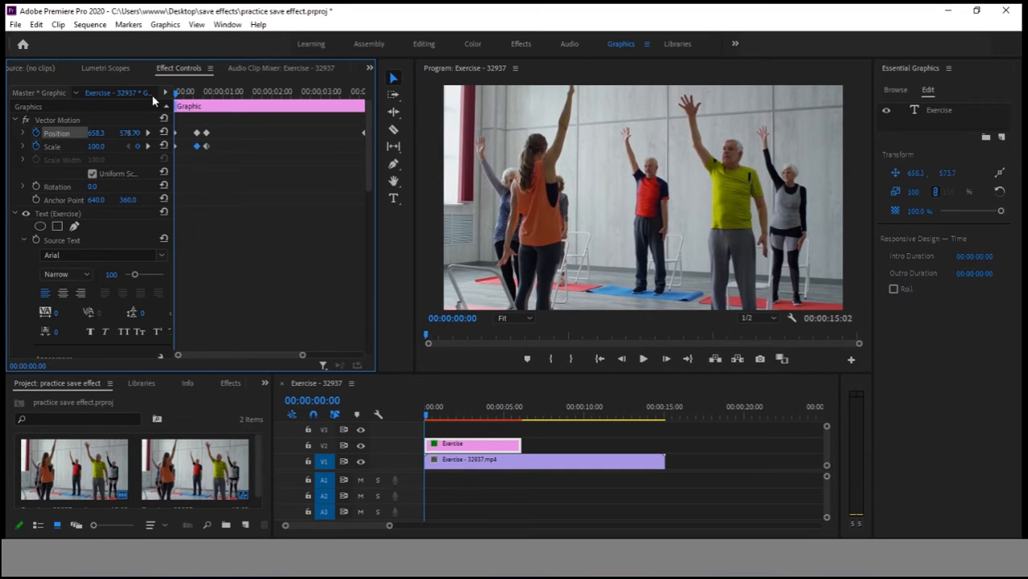
key(space)
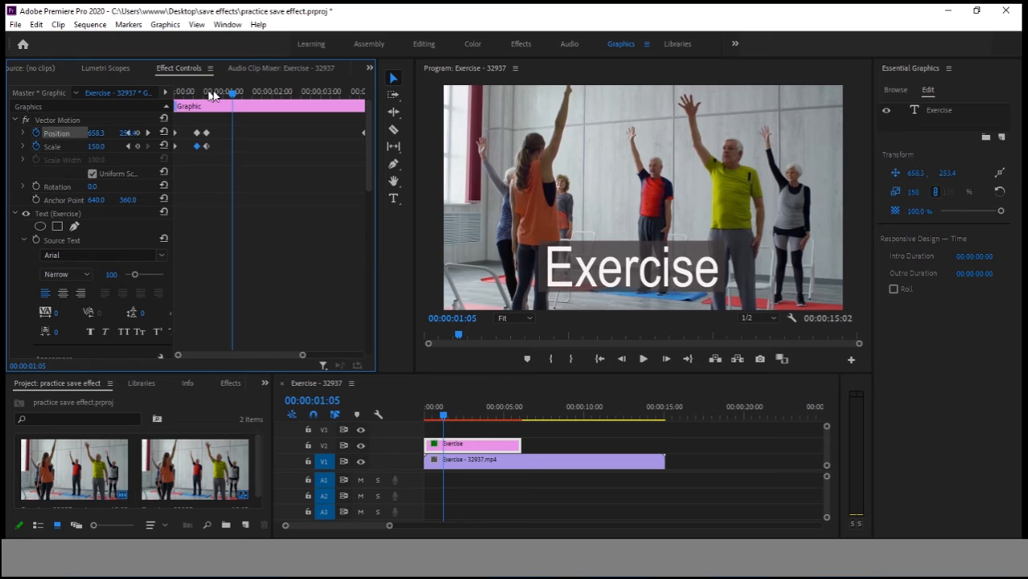
key(space)
key(space)
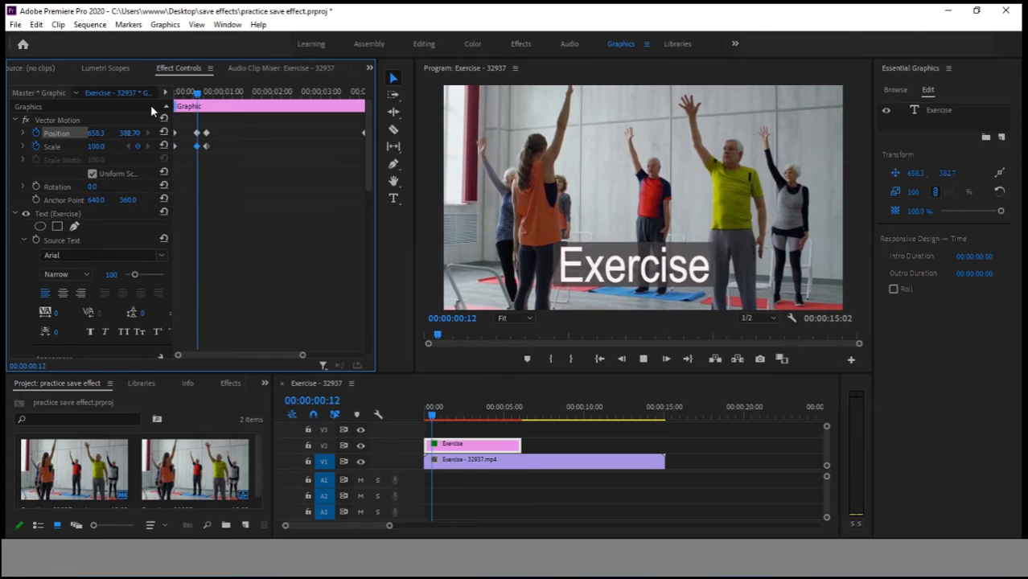
key(space)
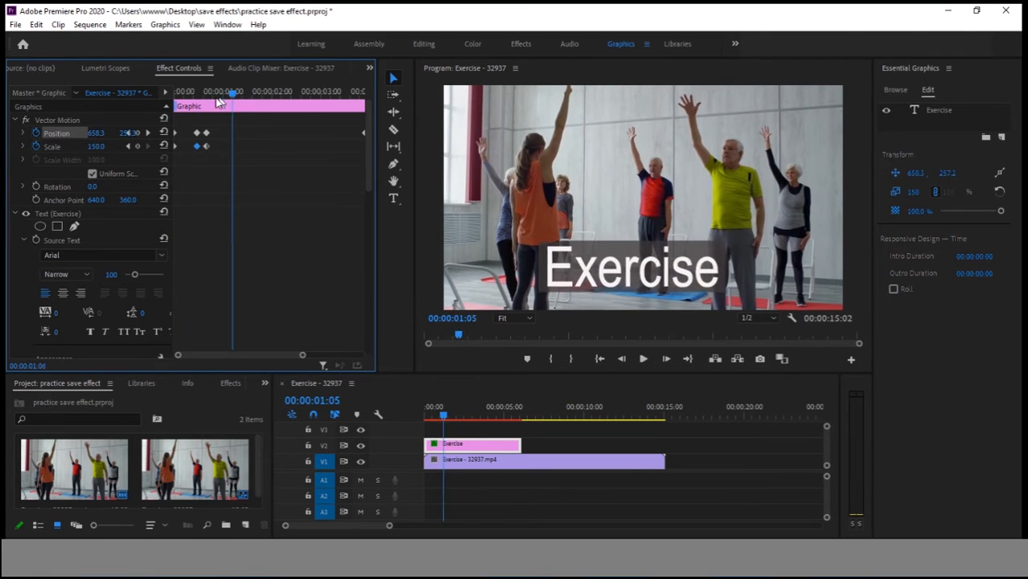
drag(236, 94, 161, 109)
key(space)
key(space)
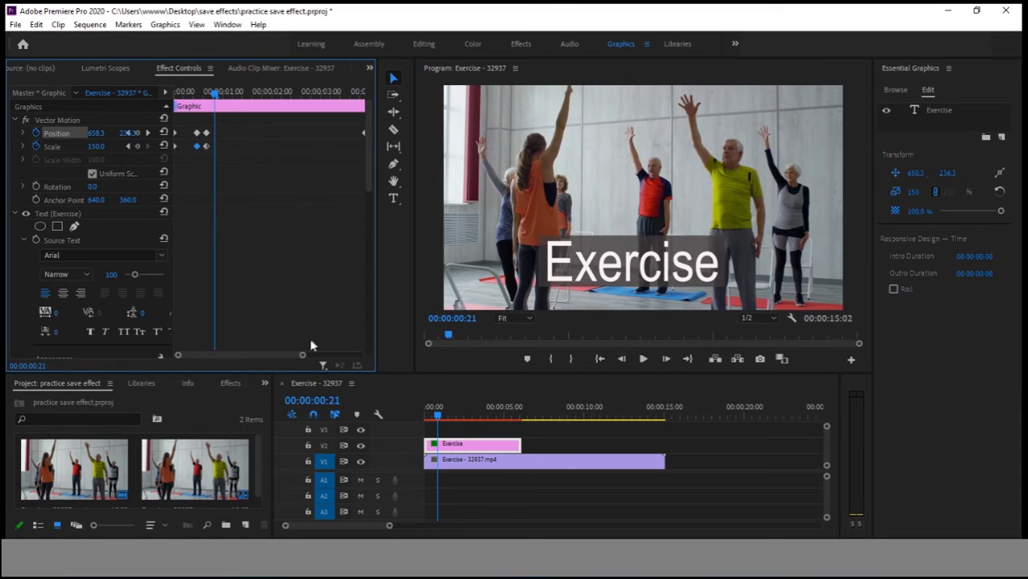
Try duplicating only the title's third Position keyframe at 00:00:03:02, and replay the opening to check how long the title holds.
drag(302, 357, 362, 360)
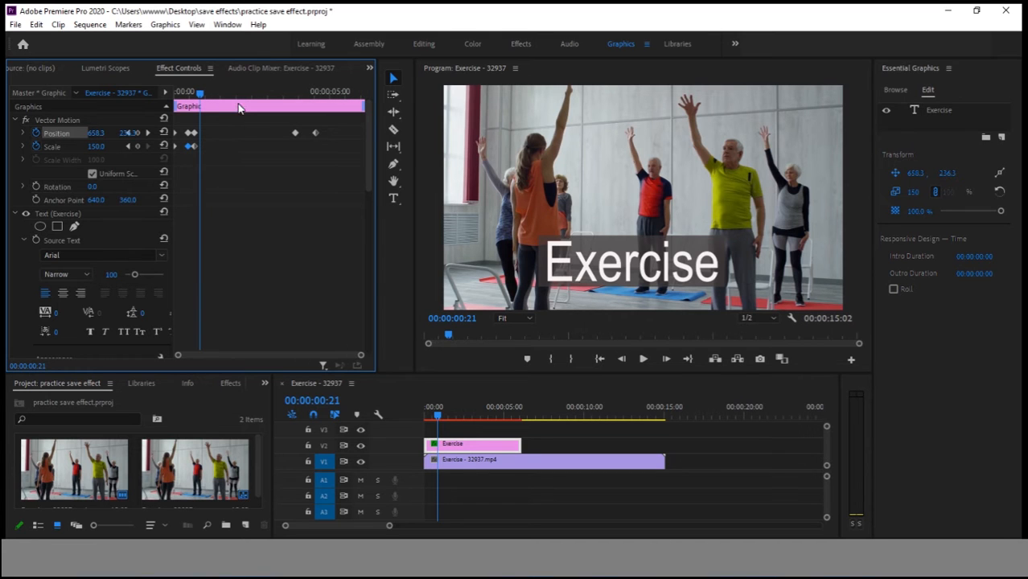
drag(201, 95, 271, 106)
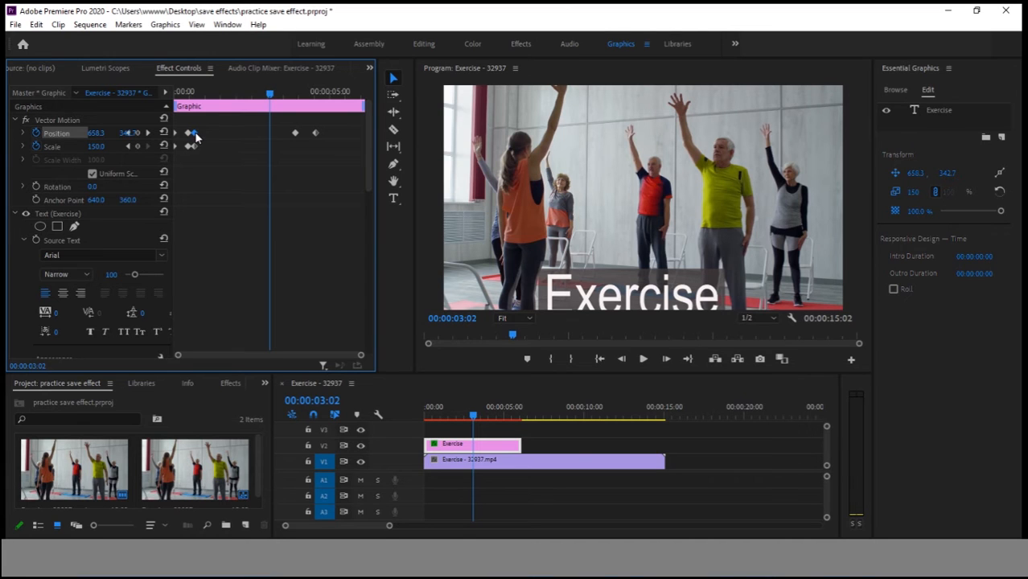
drag(196, 135, 269, 133)
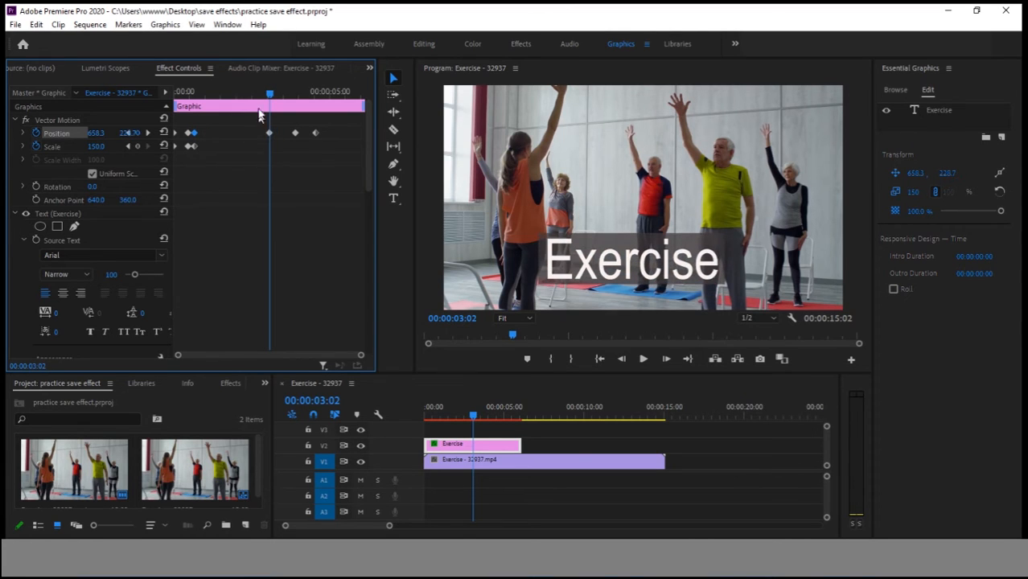
drag(270, 98, 185, 108)
key(space)
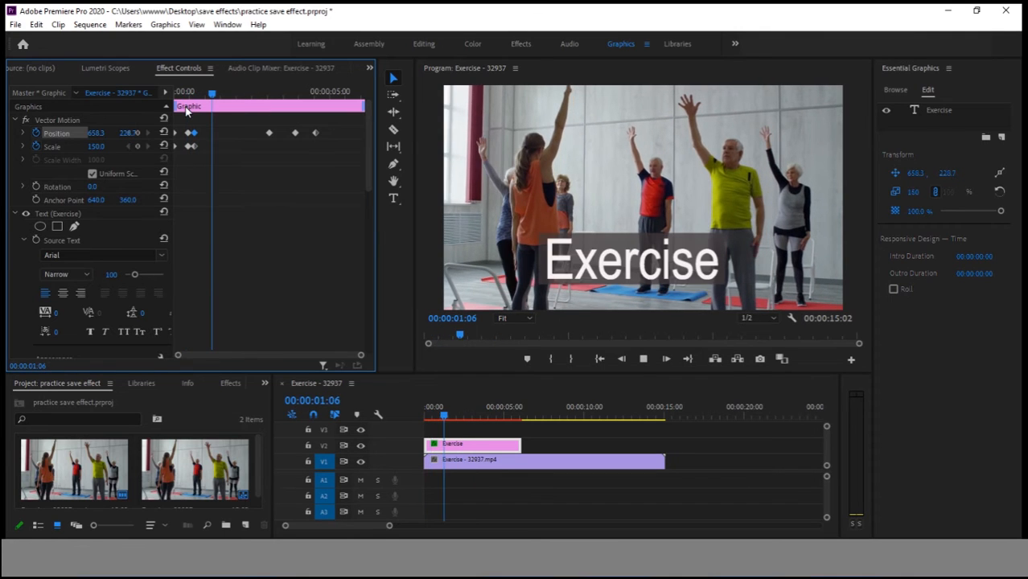
key(space)
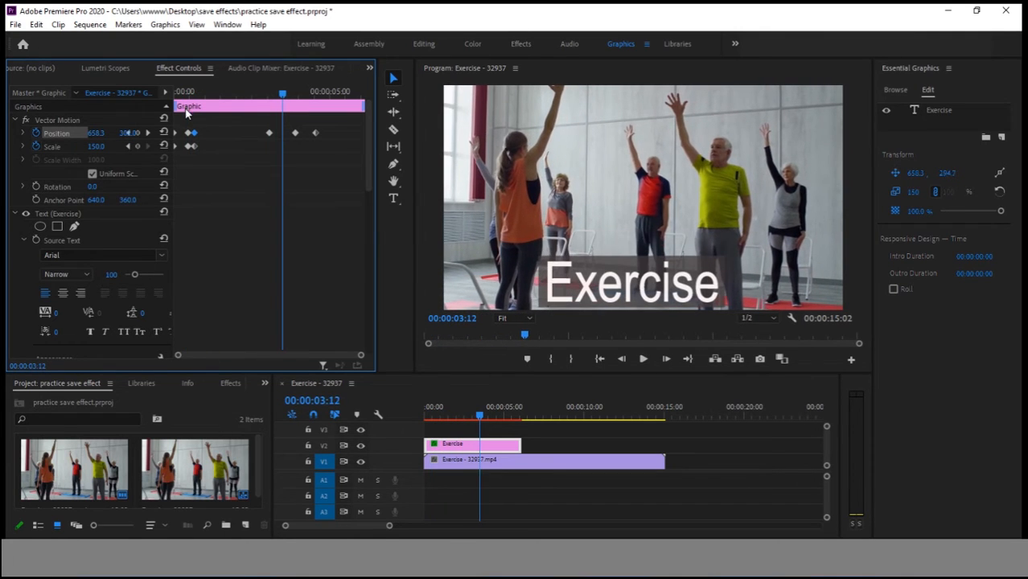
Delete the duplicated Position keyframe near 00:00:03:01.
drag(282, 95, 269, 98)
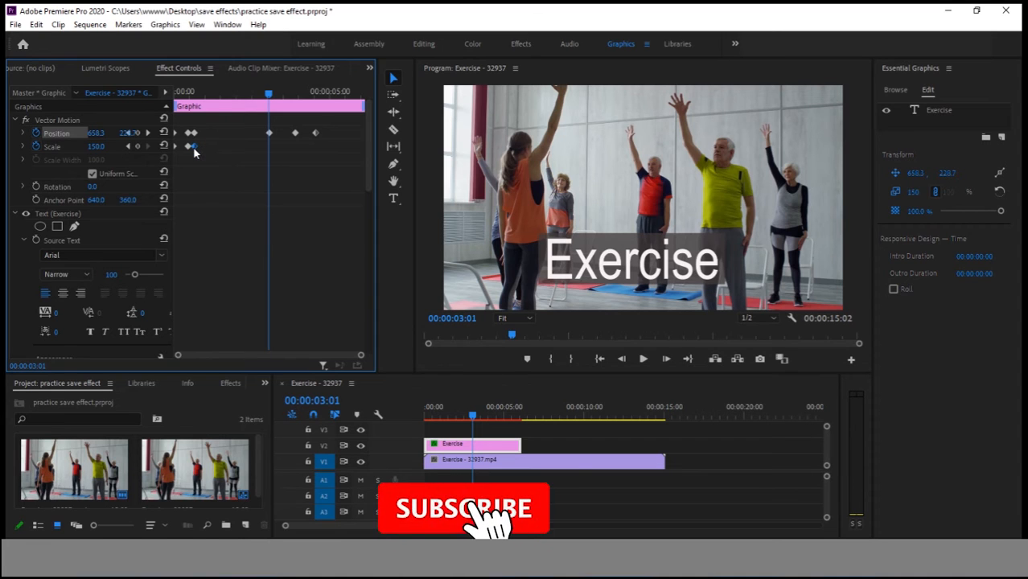
click(269, 132)
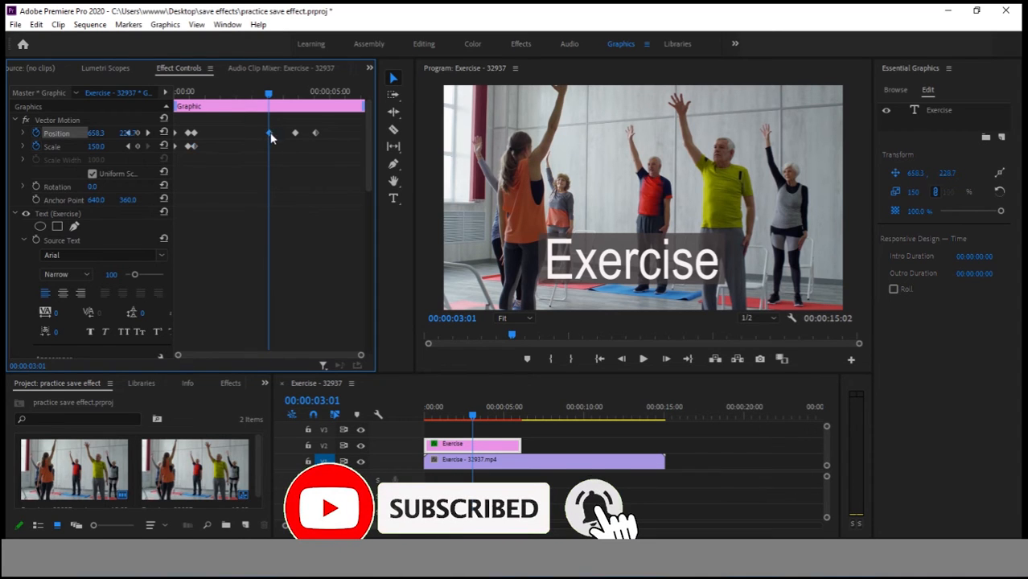
key(Delete)
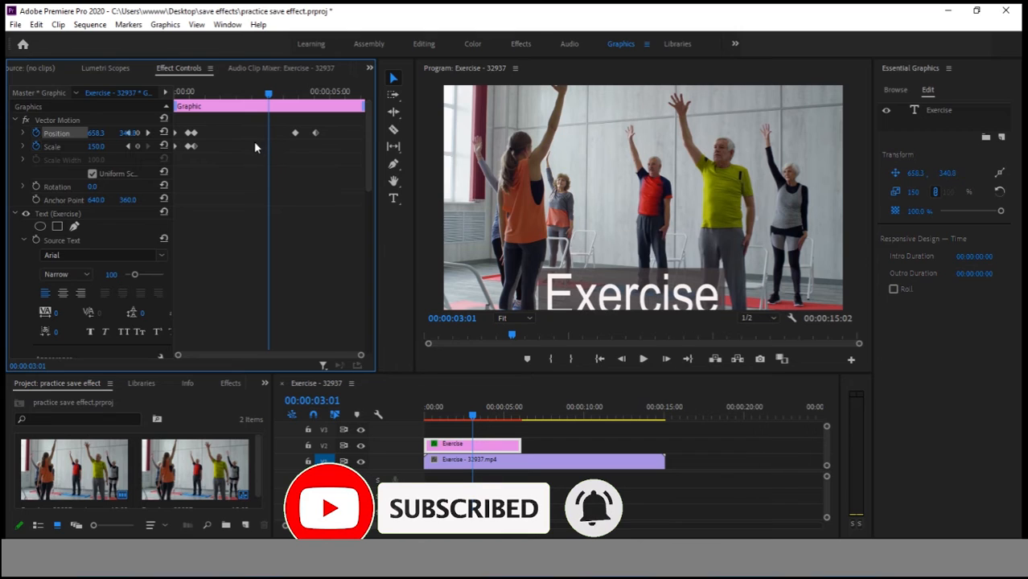
Duplicate the title's third Position and Scale keyframes together at 00:00:03:01, and replay the title from the start.
click(194, 132)
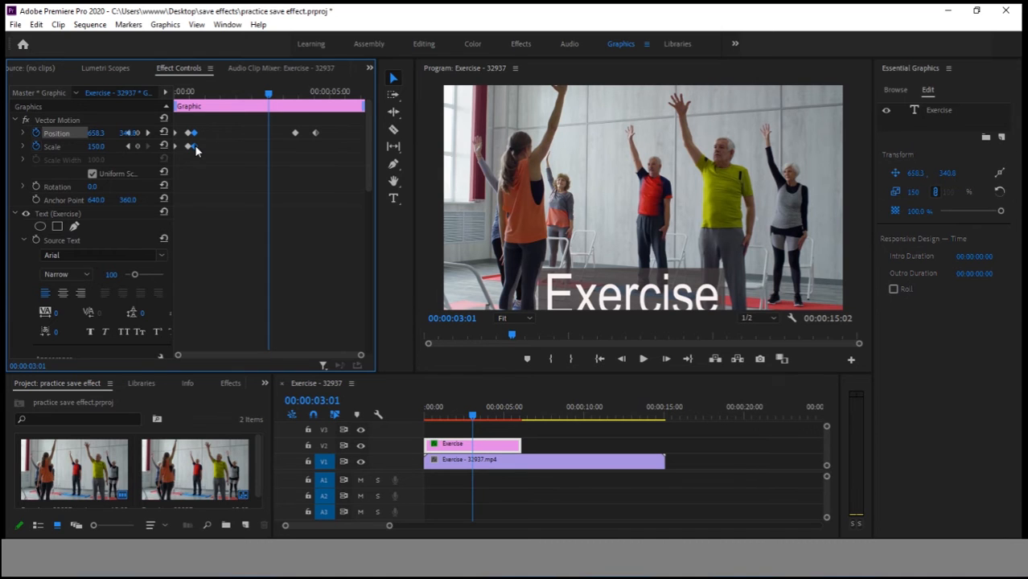
drag(194, 145, 269, 150)
drag(270, 95, 174, 111)
key(space)
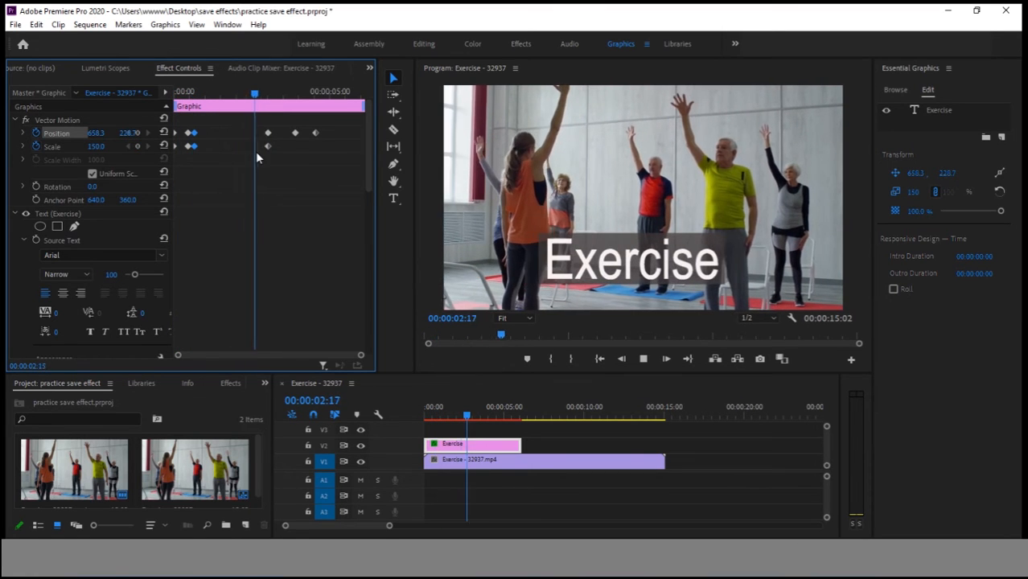
key(space)
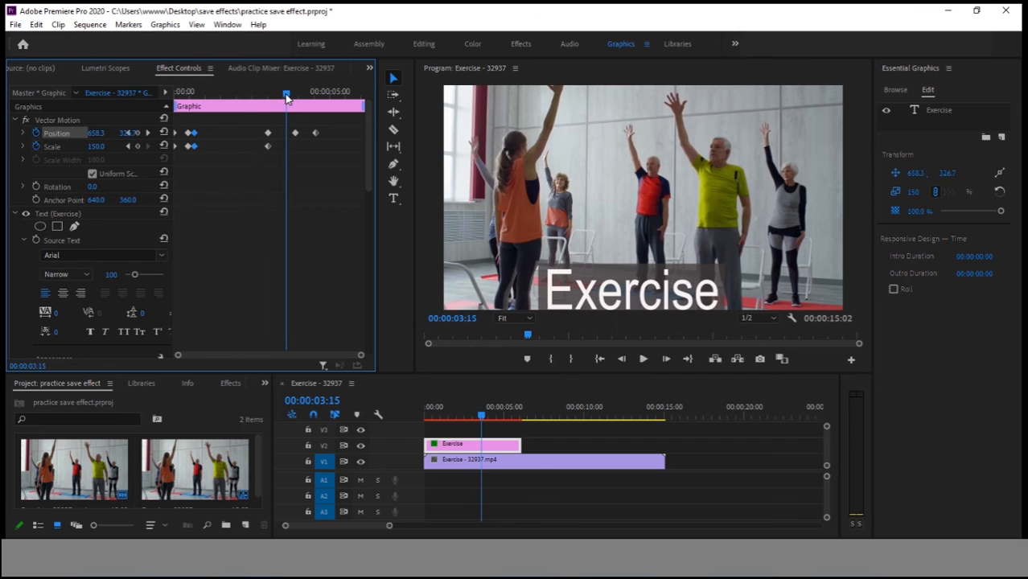
At 00:00:03:07, add a copy of the Position keyframe from 00:00:03:01 and set the title's Scale to 100.
drag(287, 94, 268, 98)
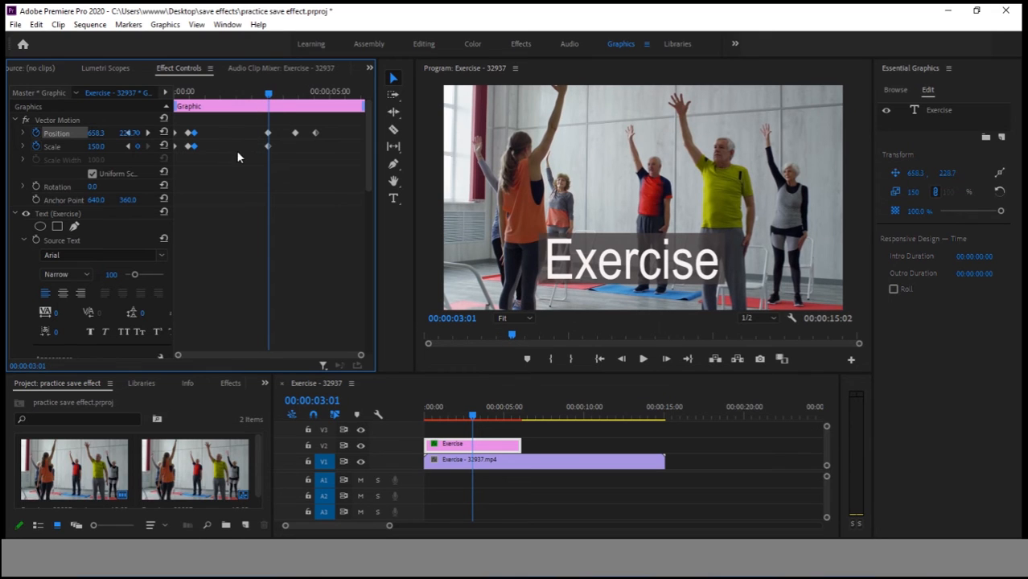
click(272, 96)
drag(272, 95, 277, 97)
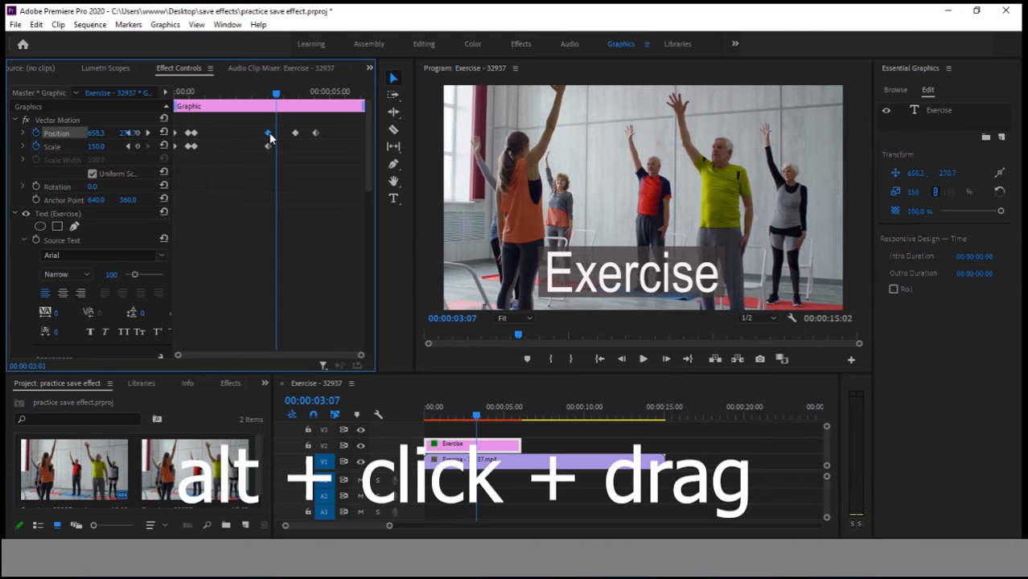
drag(269, 133, 276, 134)
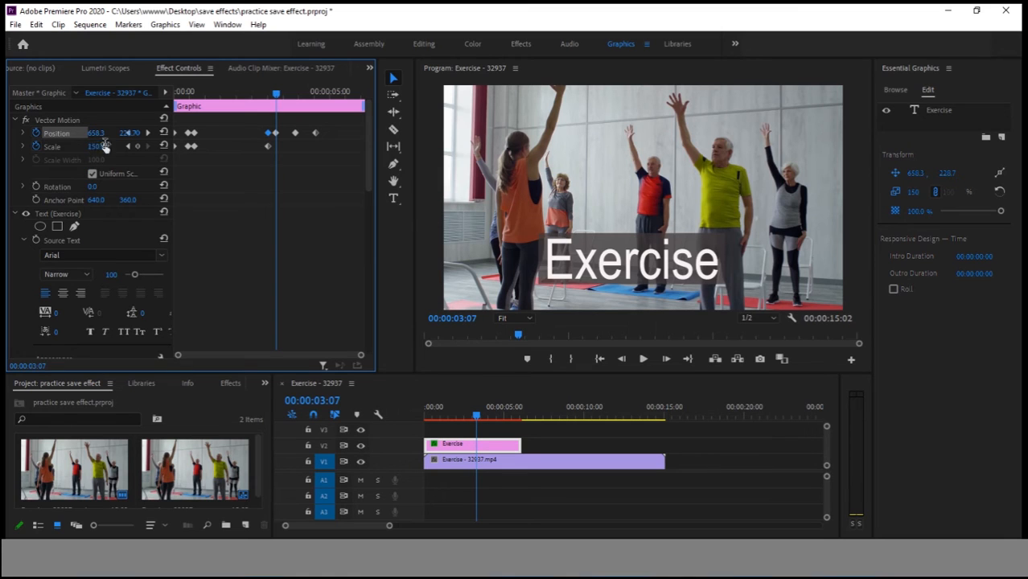
click(95, 147)
text(100)
key(Return)
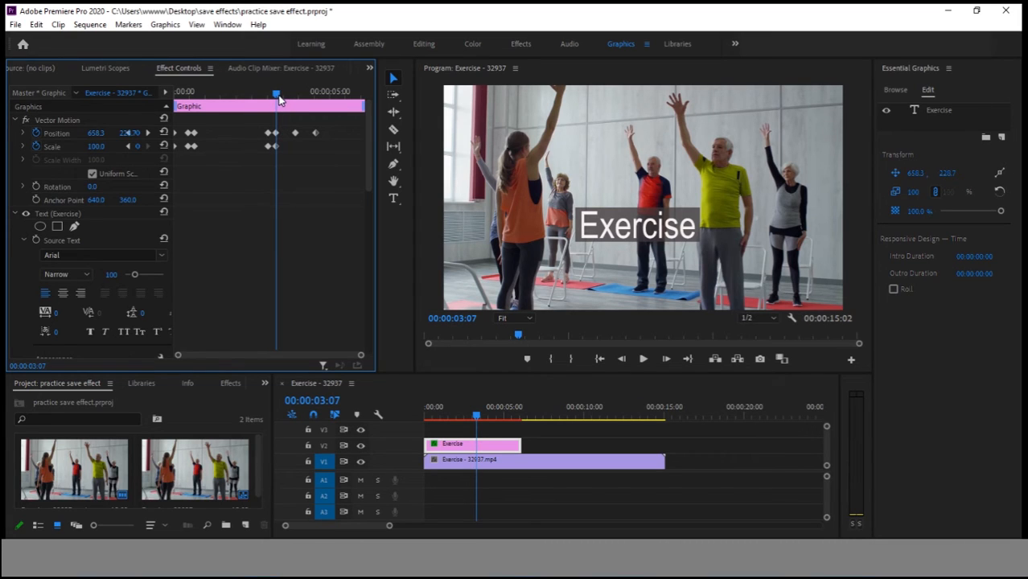
Play the title from the start to check that it holds its size and shrinks before leaving the frame.
drag(278, 95, 166, 108)
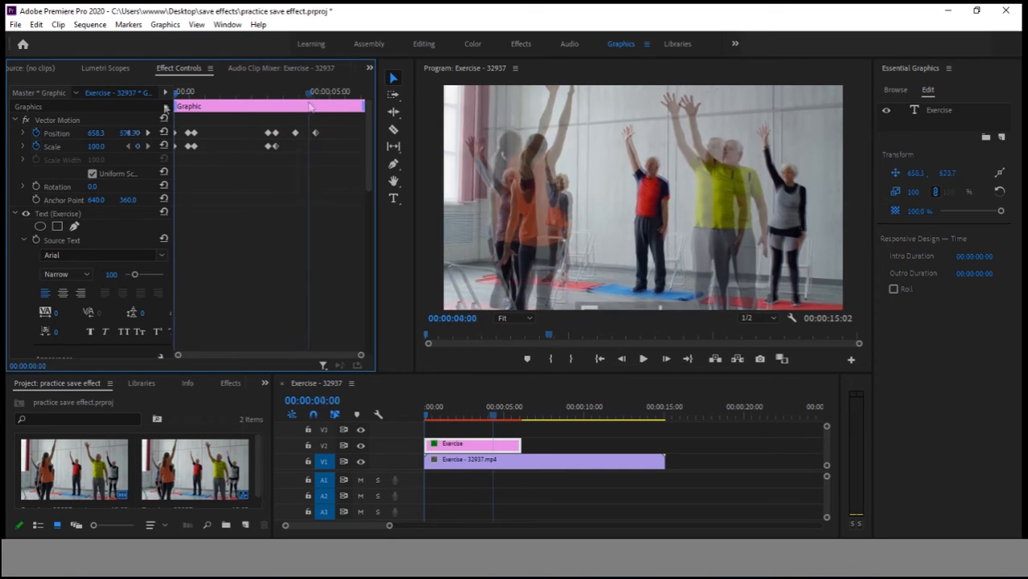
key(space)
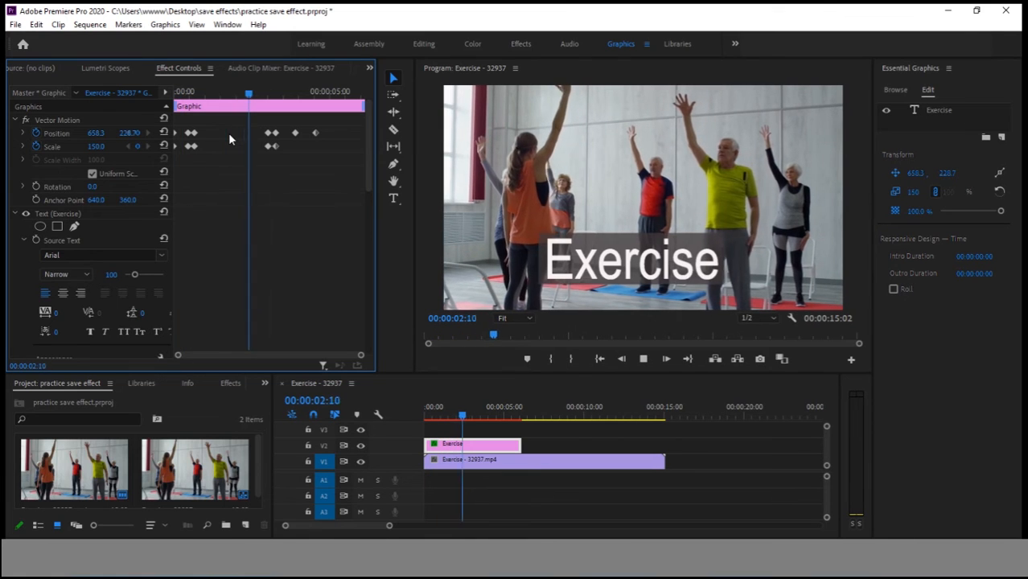
key(space)
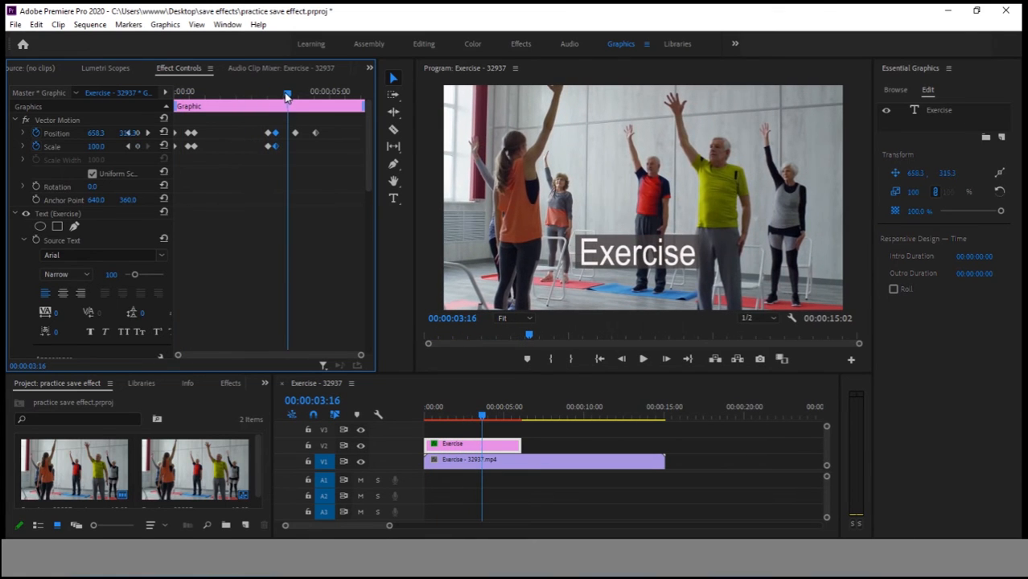
Add a Position keyframe at 00:00:03:10 by slightly increasing the title's vertical position value.
click(282, 94)
mouse_move(281, 95)
mouse_down()
mouse_move(264, 102)
mouse_move(282, 112)
mouse_move(264, 102)
mouse_move(274, 101)
mouse_up()
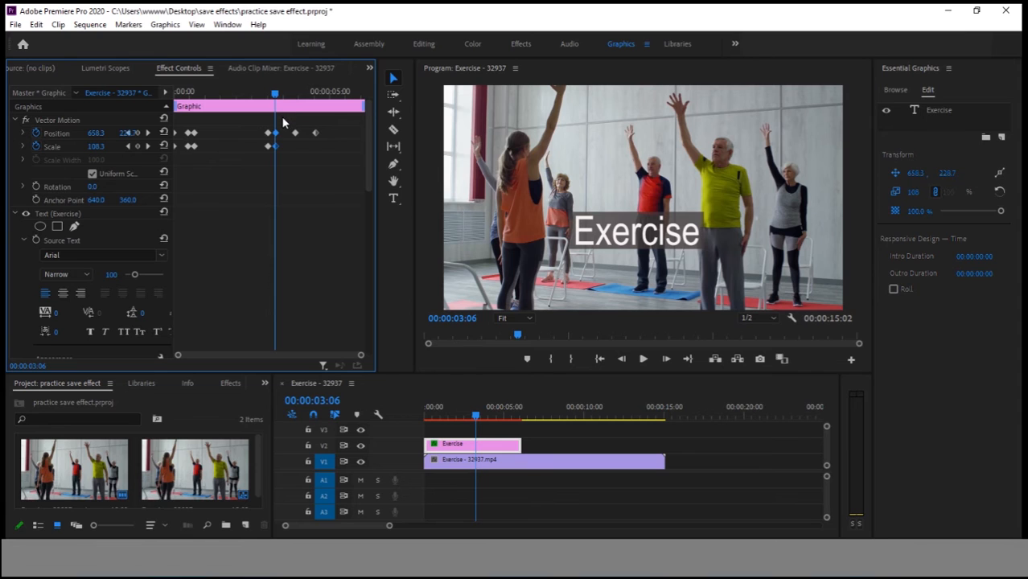
mouse_move(274, 117)
mouse_down()
mouse_move(288, 118)
mouse_move(281, 105)
mouse_up()
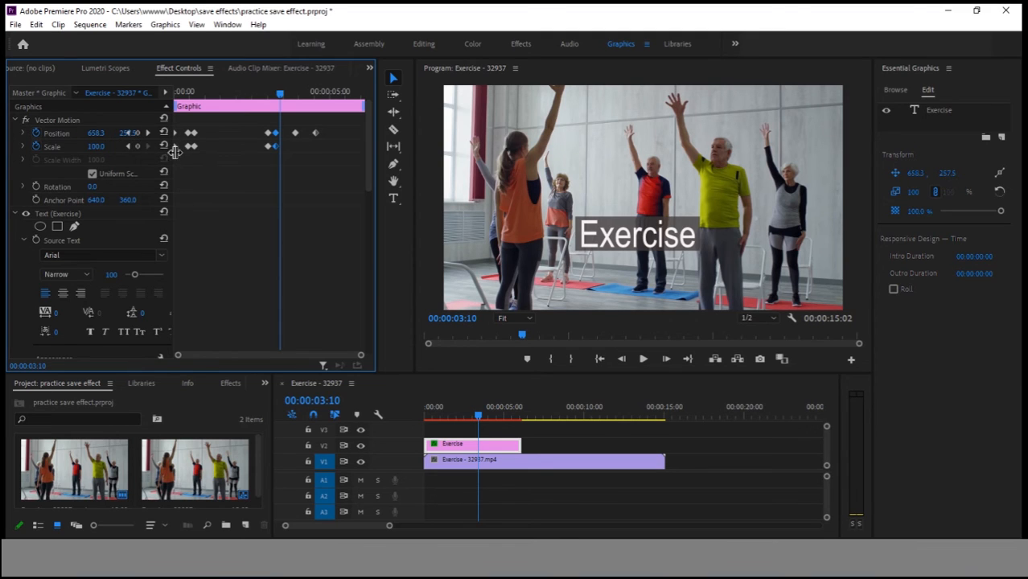
drag(173, 152, 212, 159)
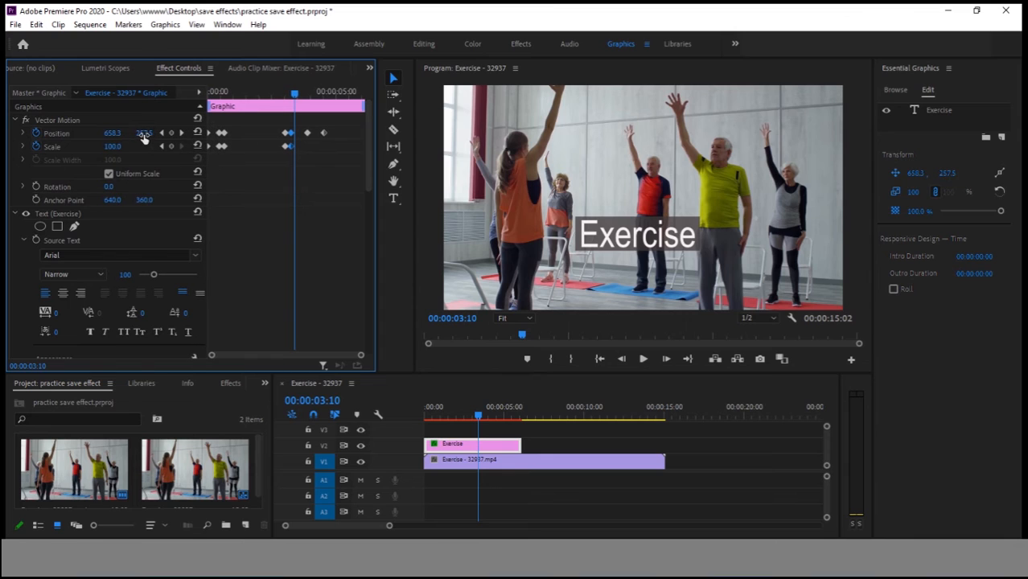
drag(143, 133, 158, 133)
Replay the title's closing section twice to examine how it shrinks and slides down out of the frame.
drag(294, 102, 275, 106)
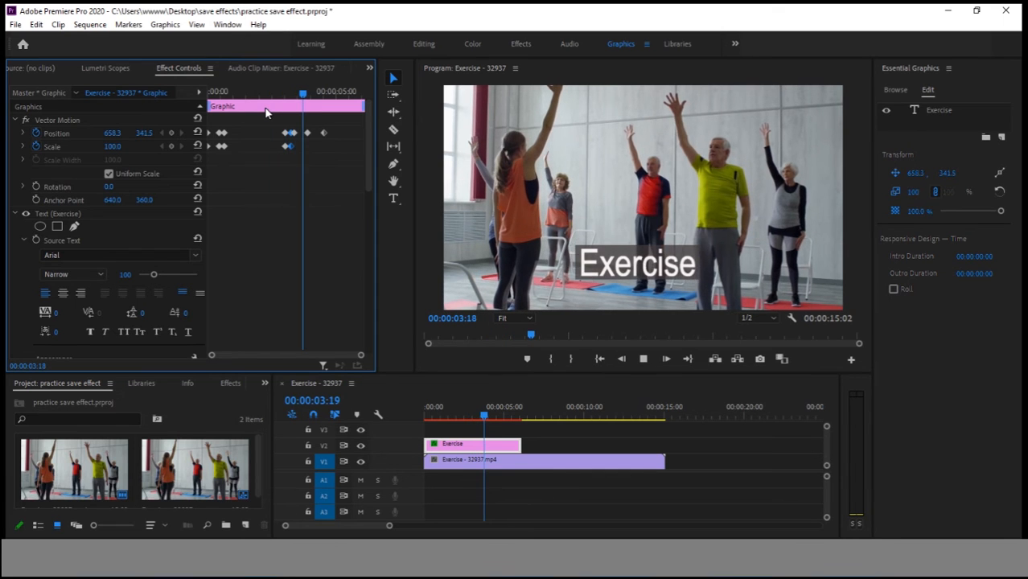
key(space)
drag(315, 100, 283, 102)
key(space)
key(space)
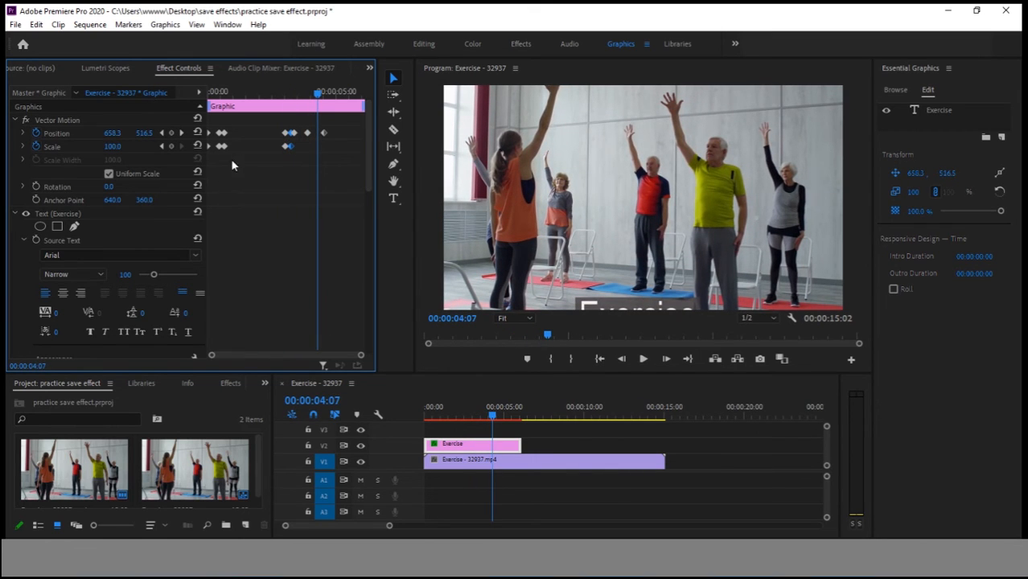
Apply Ease In temporal interpolation to the title's three opening Position and three opening Scale keyframes.
drag(231, 163, 200, 120)
right_click(223, 138)
mouse_move(280, 243)
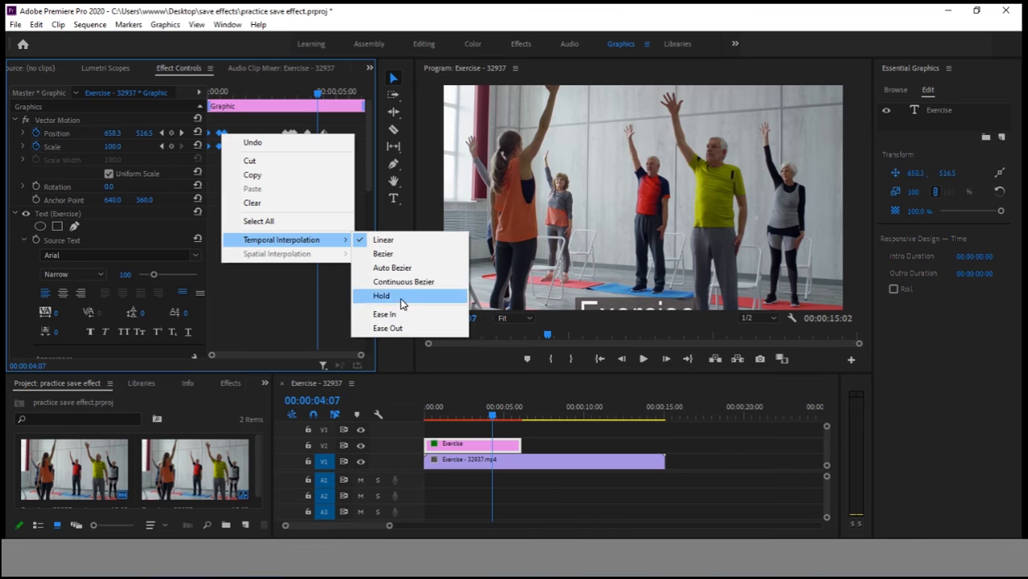
click(404, 320)
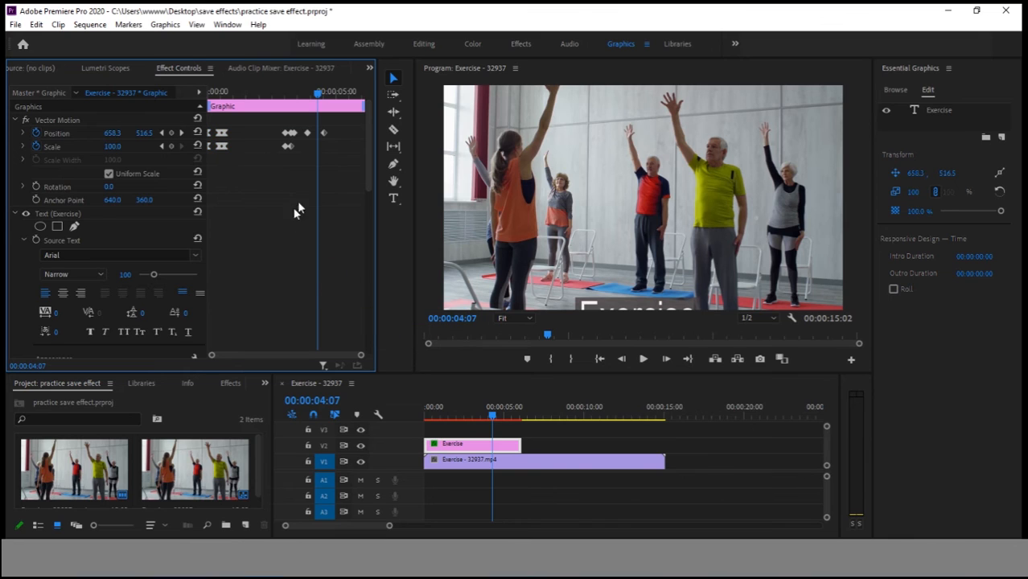
Apply Ease Out temporal interpolation to all of the title's closing Position and Scale keyframes from 00:00:03:01 onward.
drag(338, 171, 276, 114)
right_click(291, 139)
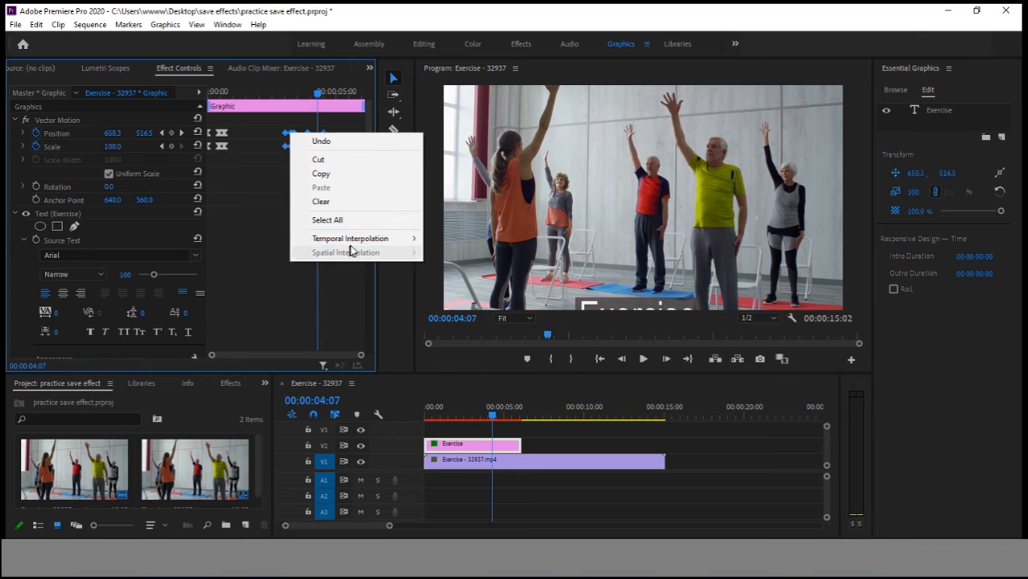
mouse_move(386, 239)
click(467, 328)
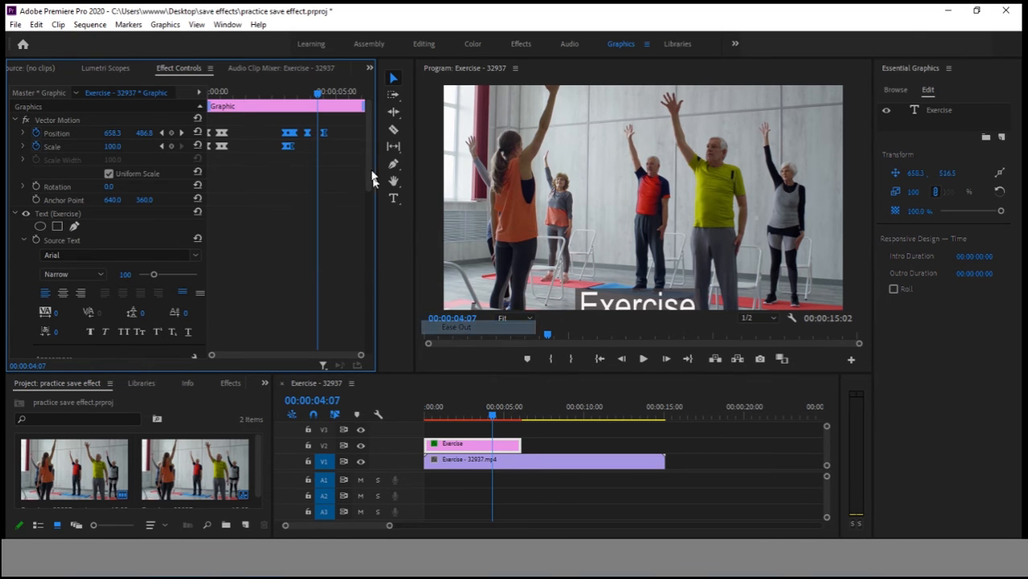
Play the whole title animation from the start to check the smoothness of the eased motion.
drag(317, 95, 193, 115)
key(space)
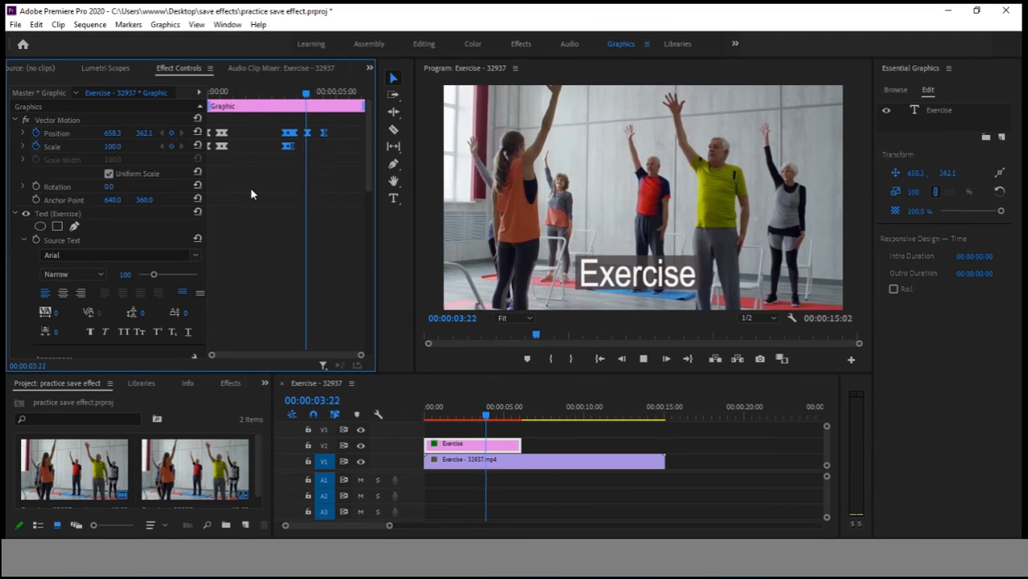
key(space)
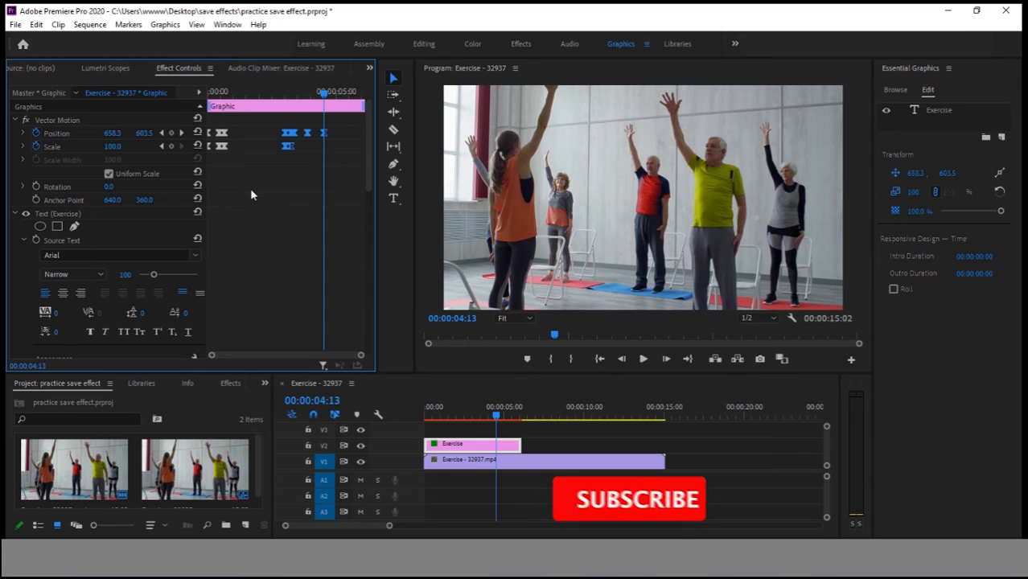
Save the Exercise title's Vector Motion as an effects preset named "my text effect" with the Scale type.
click(63, 122)
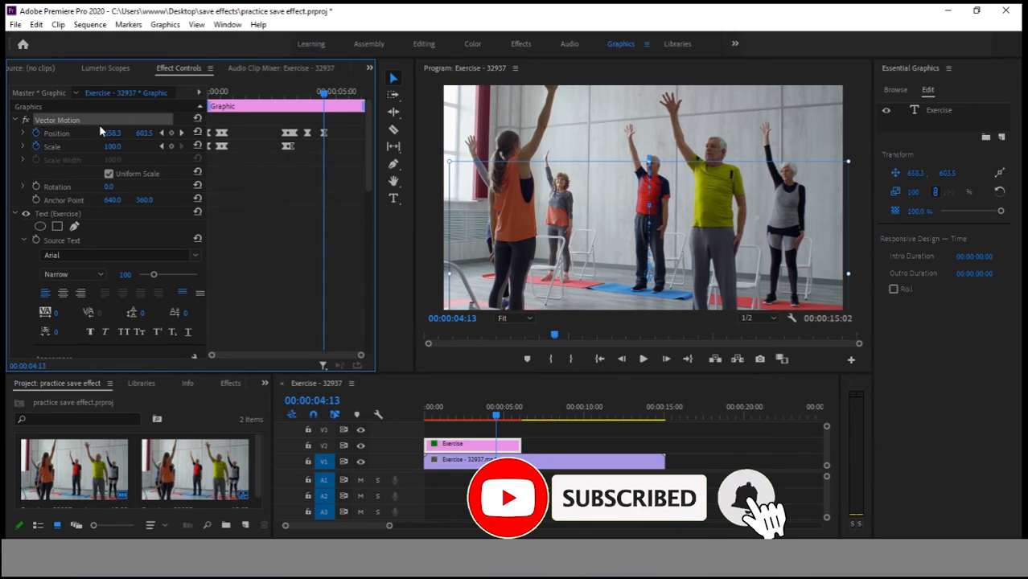
click(265, 212)
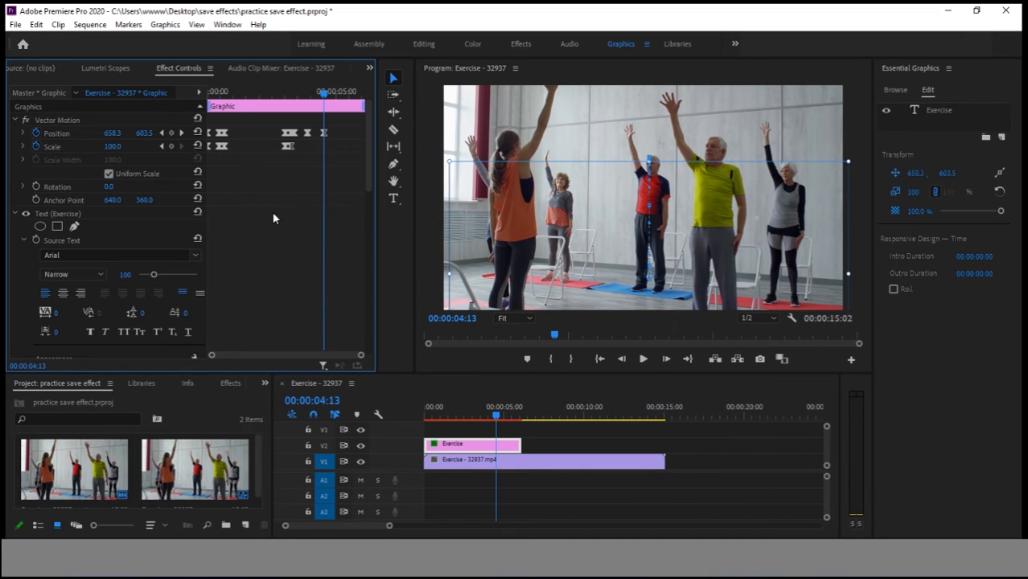
click(58, 122)
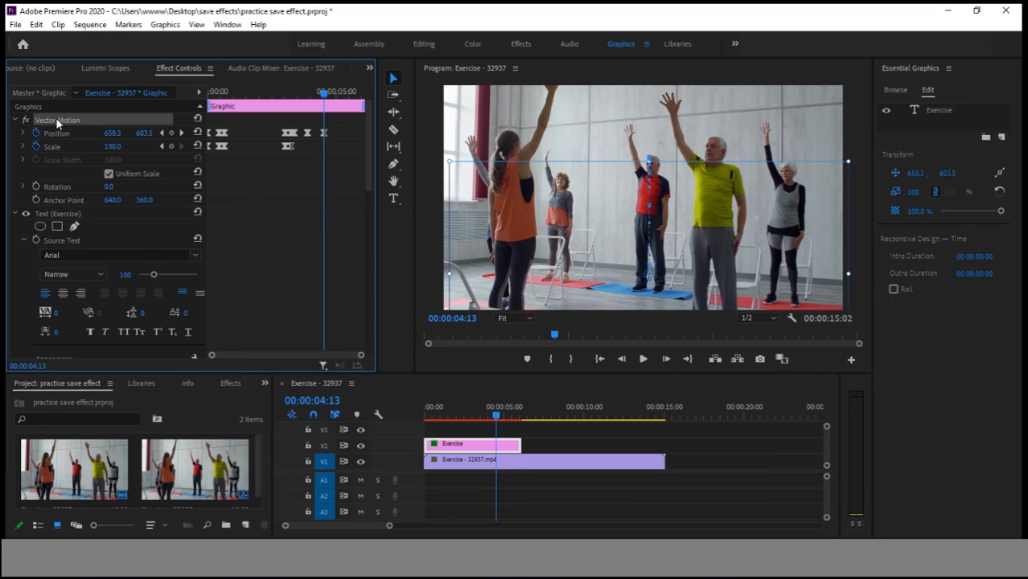
right_click(99, 118)
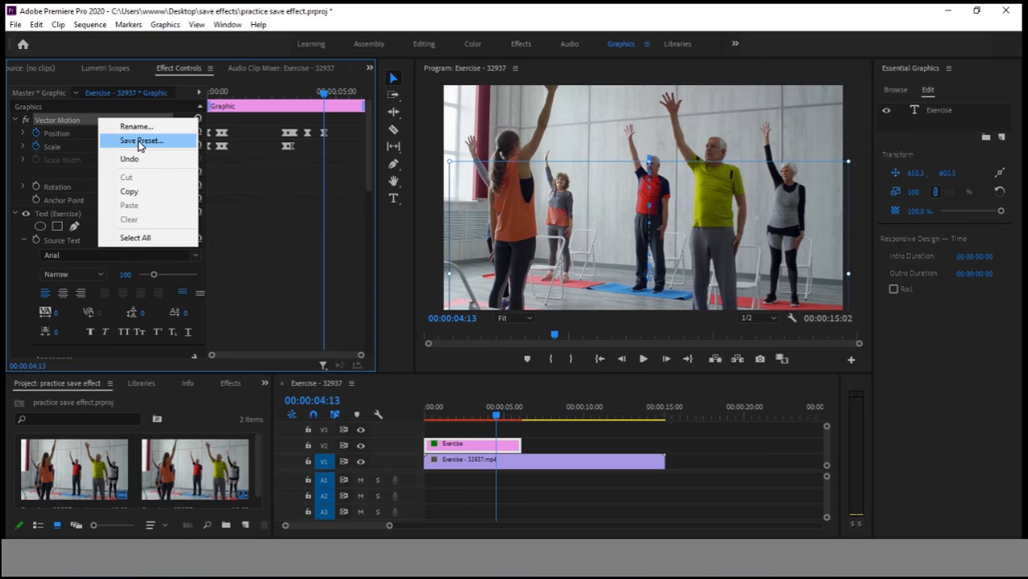
click(140, 141)
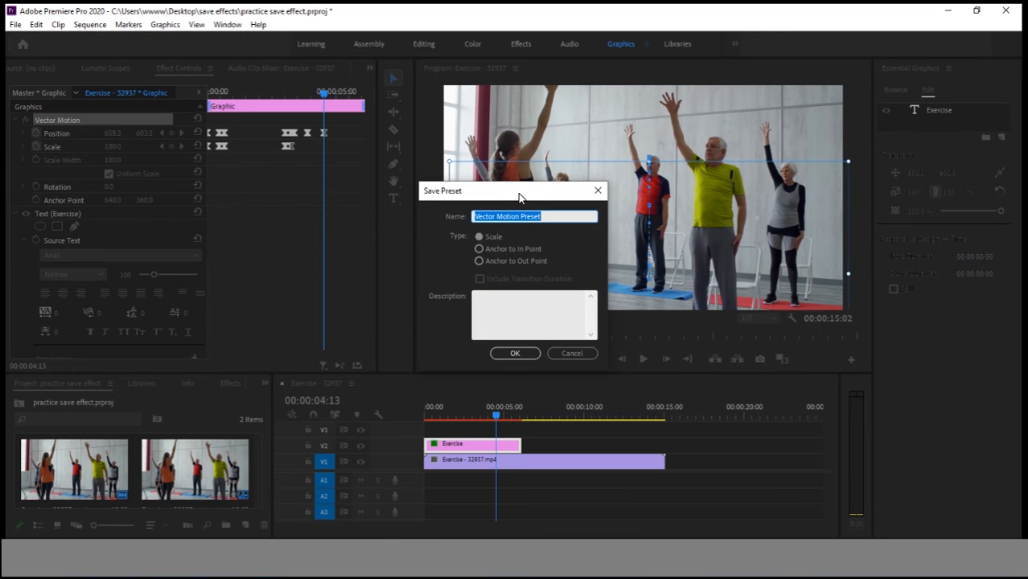
drag(519, 193, 514, 166)
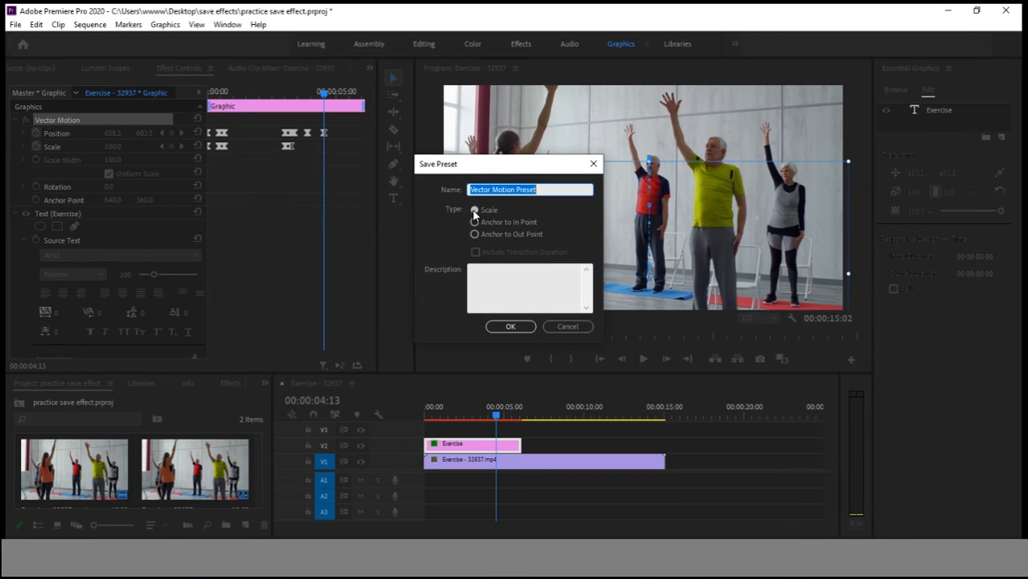
click(474, 211)
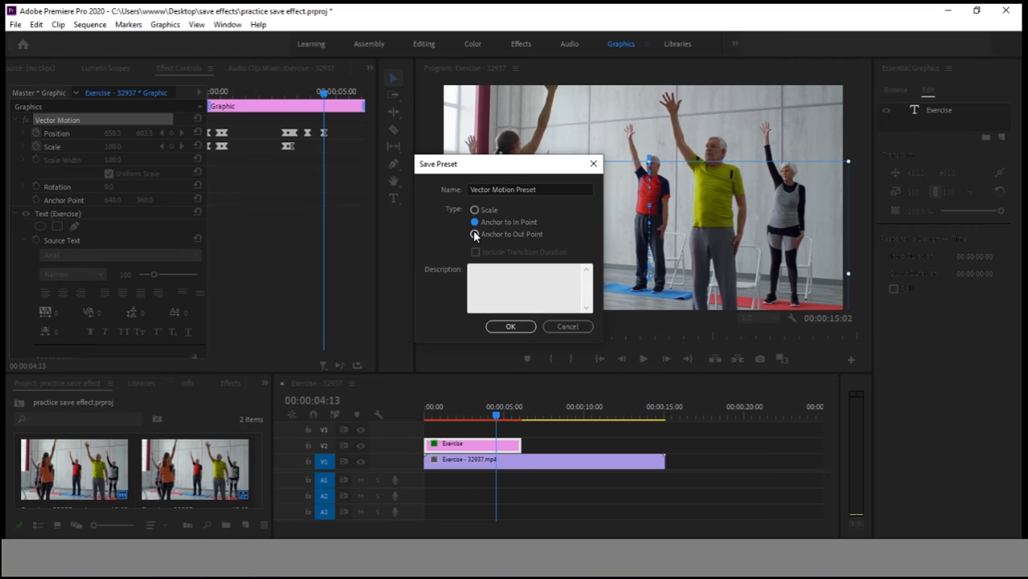
click(474, 210)
click(505, 189)
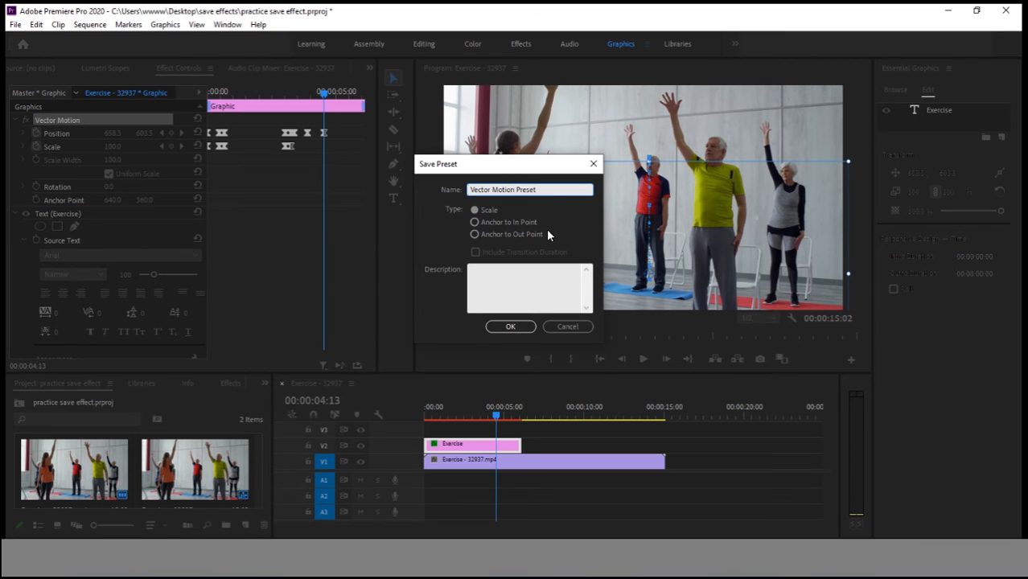
text(m)
key(ctrl+a)
text(my text)
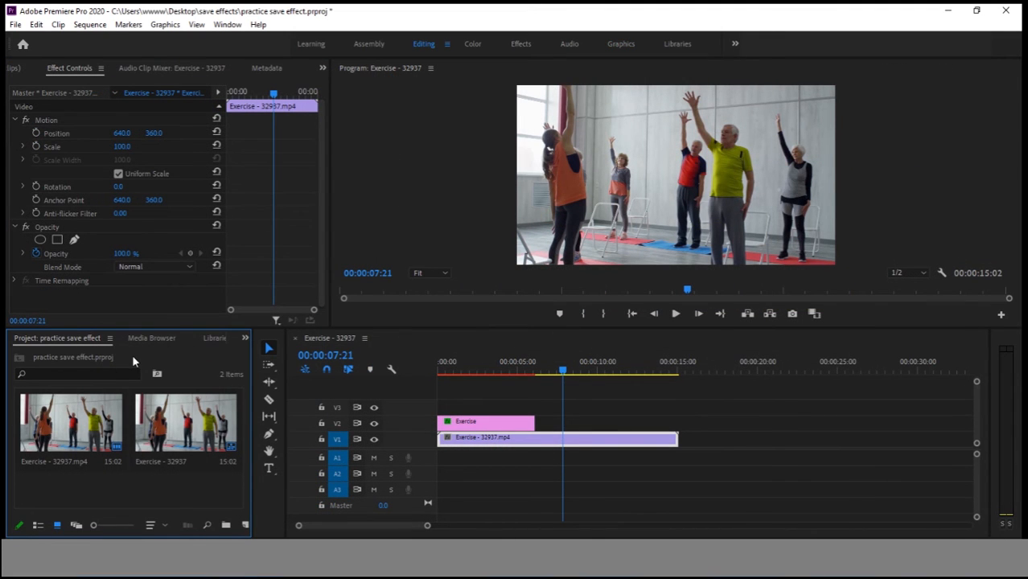
Switch to the Effects workspace and locate the saved "my text effect" preset inside the Presets folder.
click(246, 338)
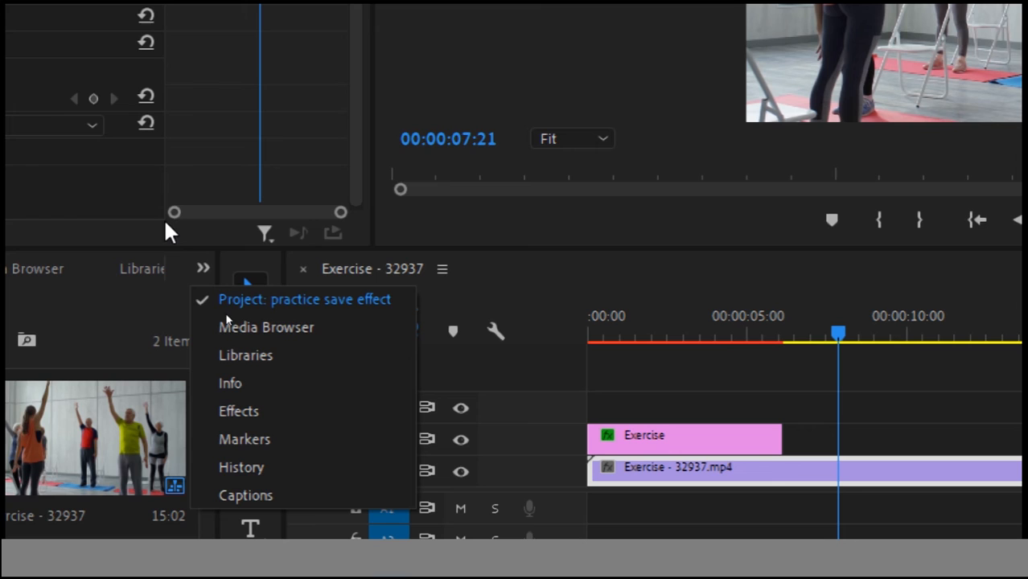
click(203, 268)
click(203, 268)
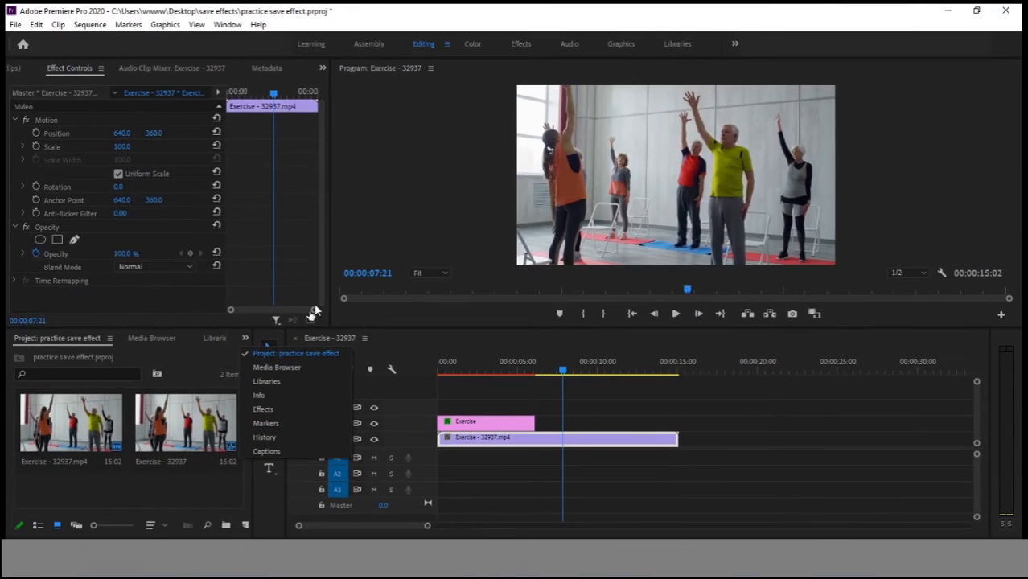
click(245, 338)
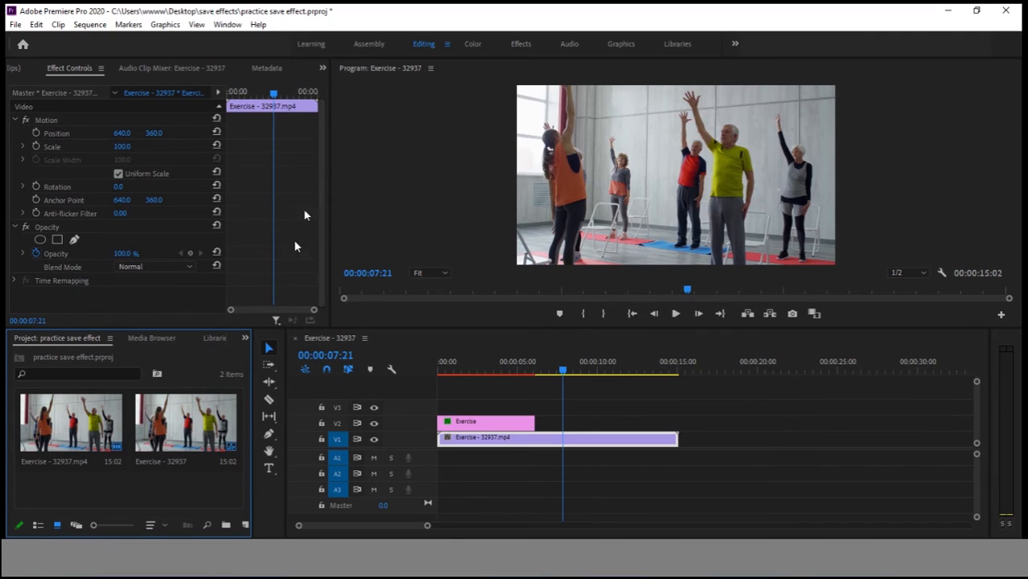
click(520, 45)
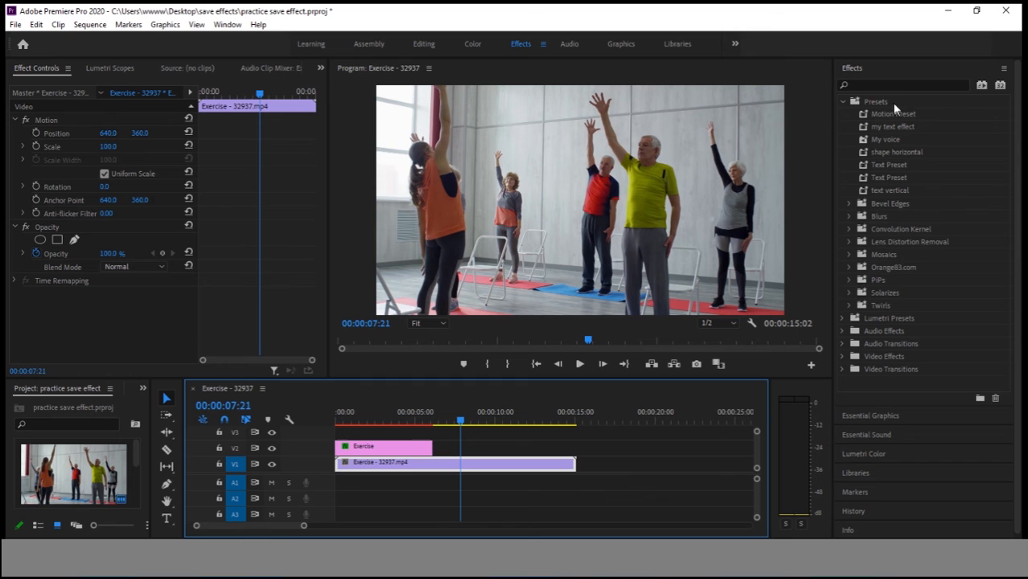
click(844, 103)
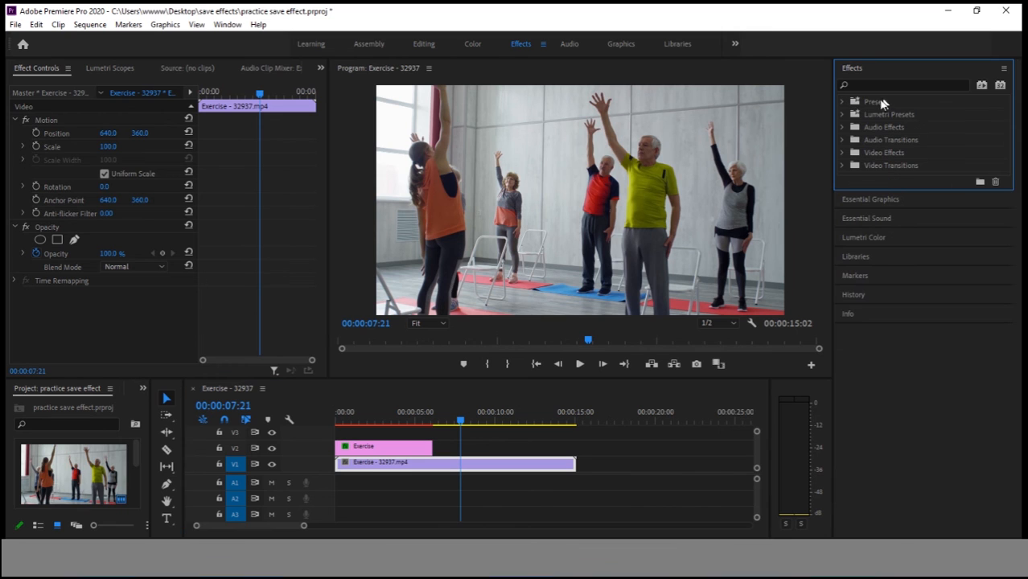
click(843, 103)
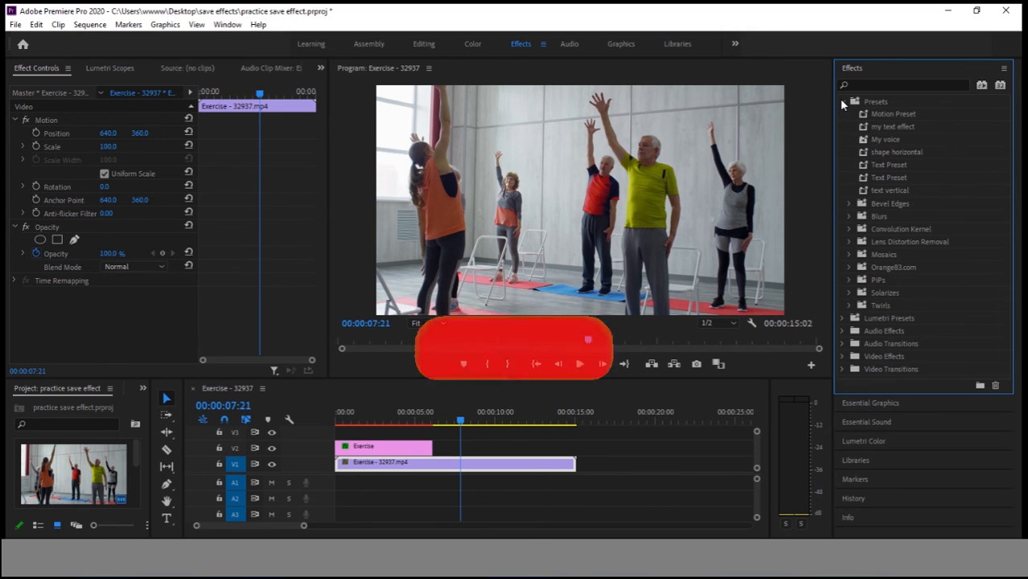
click(843, 103)
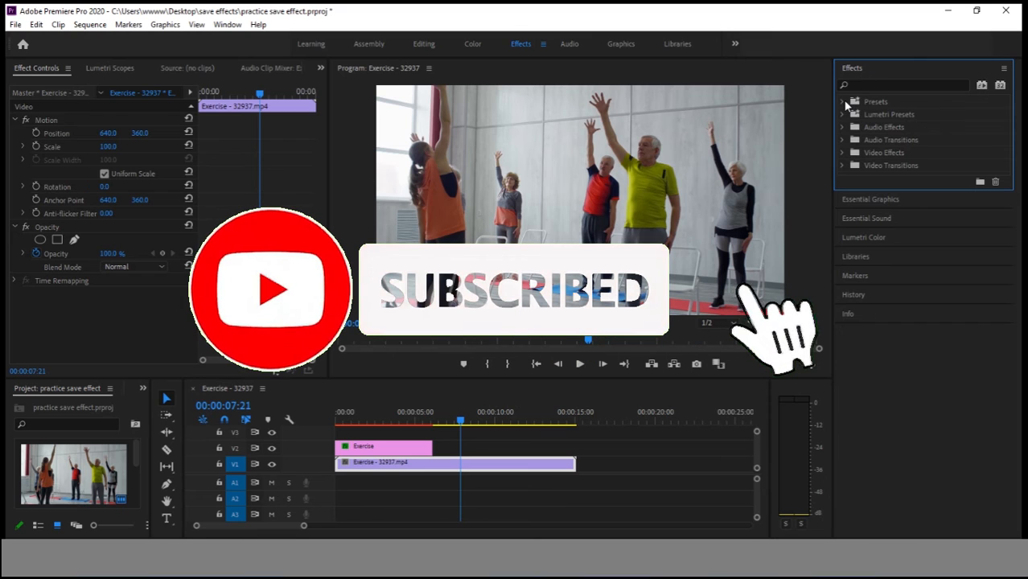
click(843, 102)
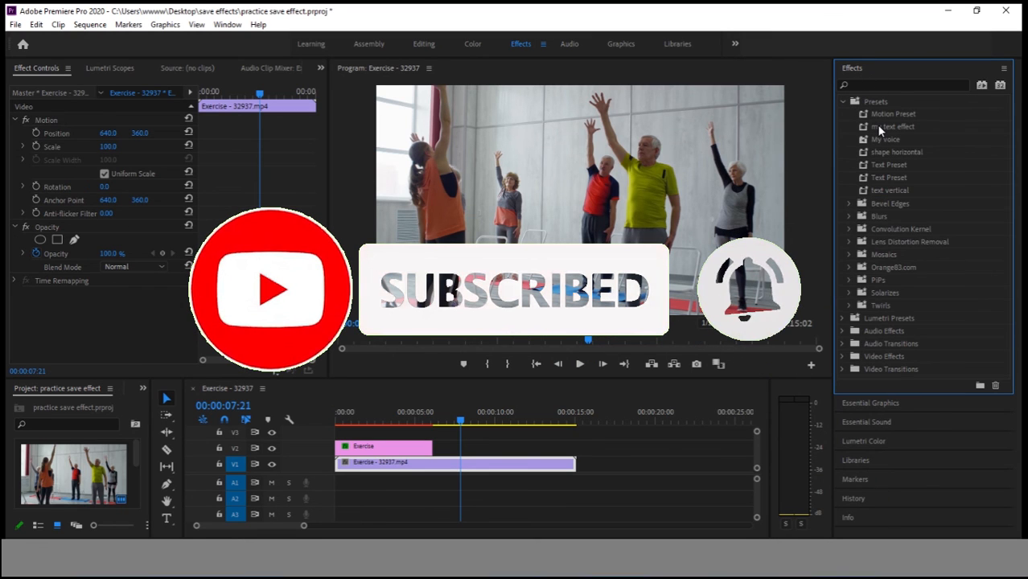
click(883, 126)
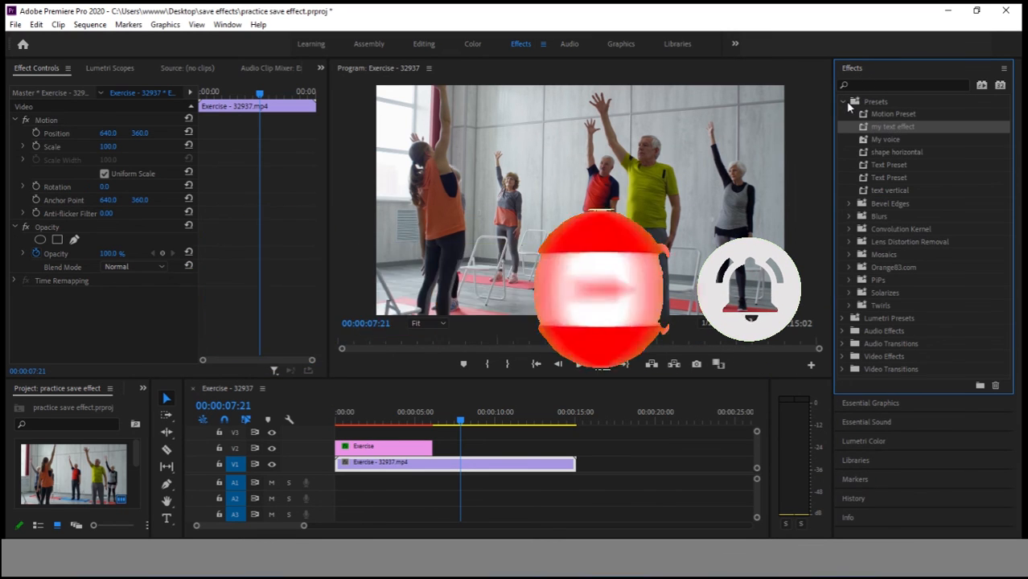
click(843, 102)
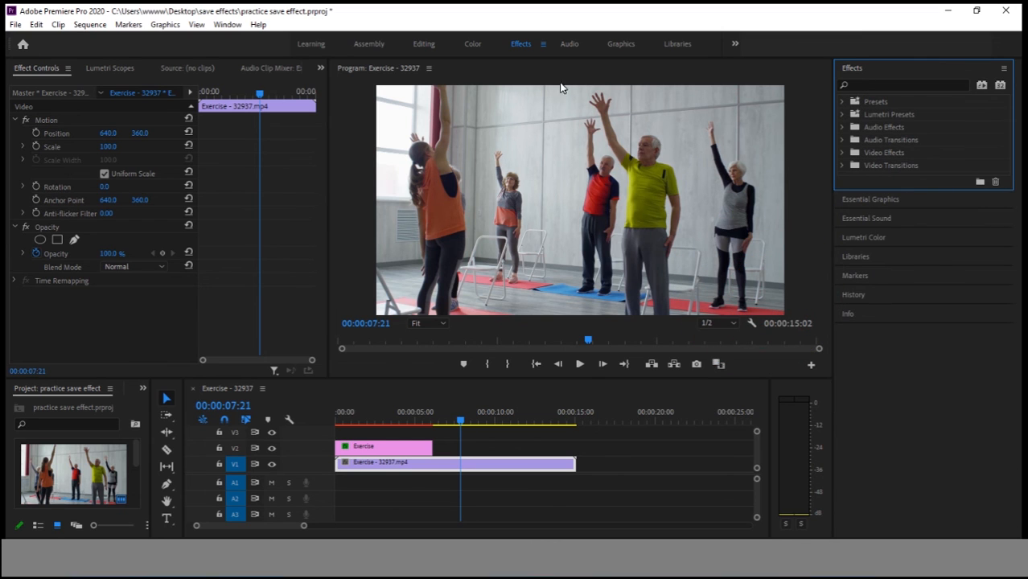
Return to the Editing workspace and add a "This is my effect" text title at 00:00:07:21, placed low in the frame near the centre.
click(424, 46)
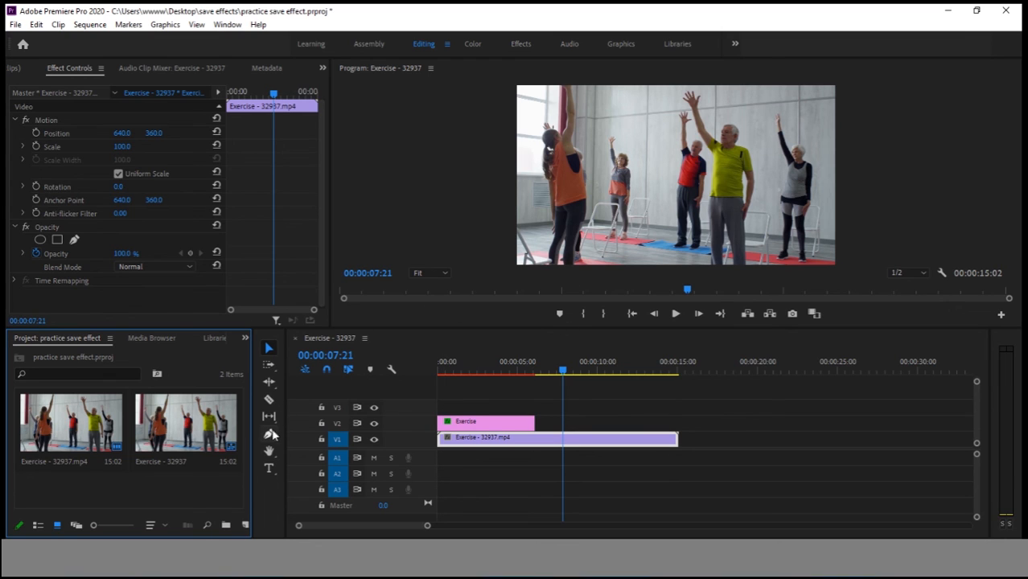
click(269, 468)
click(574, 216)
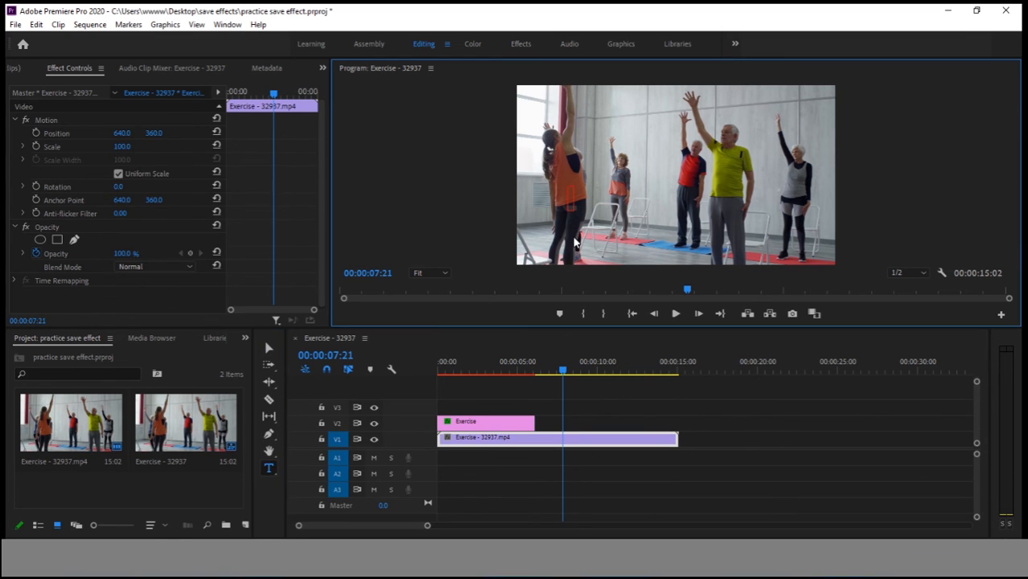
text(This)
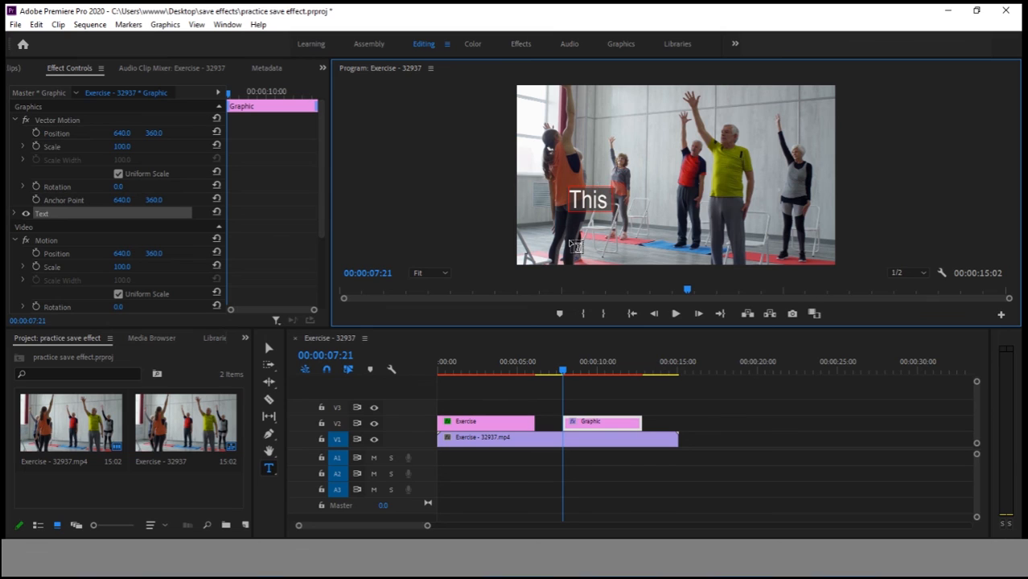
text( is my effedct)
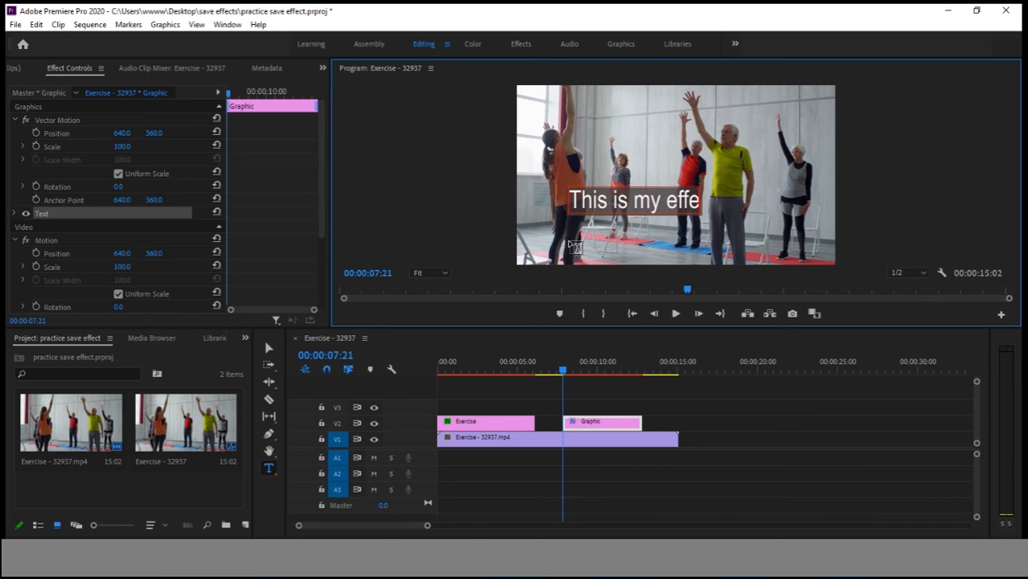
key(BackSpace)
key(BackSpace)
key(BackSpace)
text(ct)
key(Escape)
drag(653, 203, 677, 235)
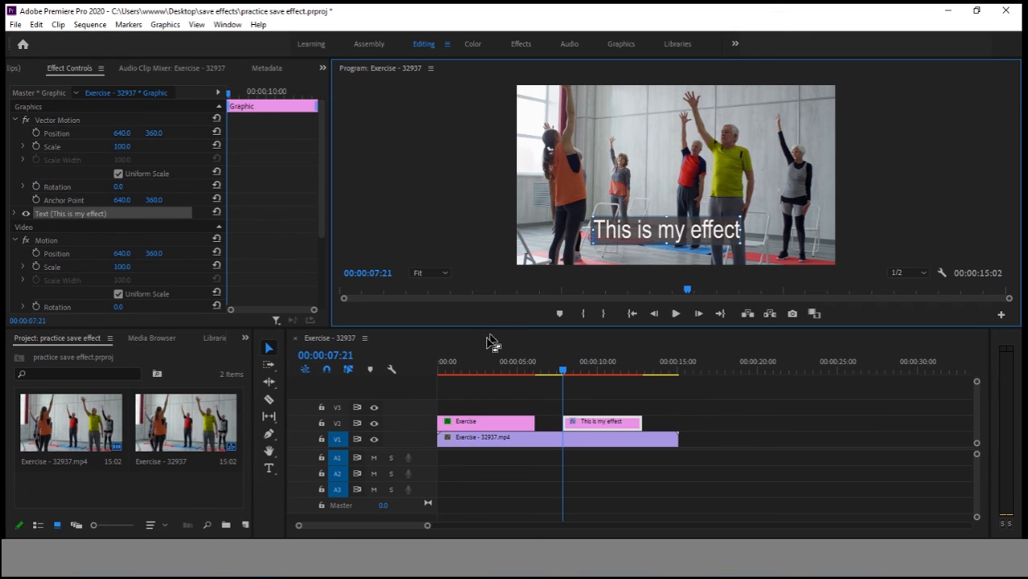
Apply the "my text effect" preset from the Presets folder to the "This is my effect" clip.
click(246, 342)
click(271, 416)
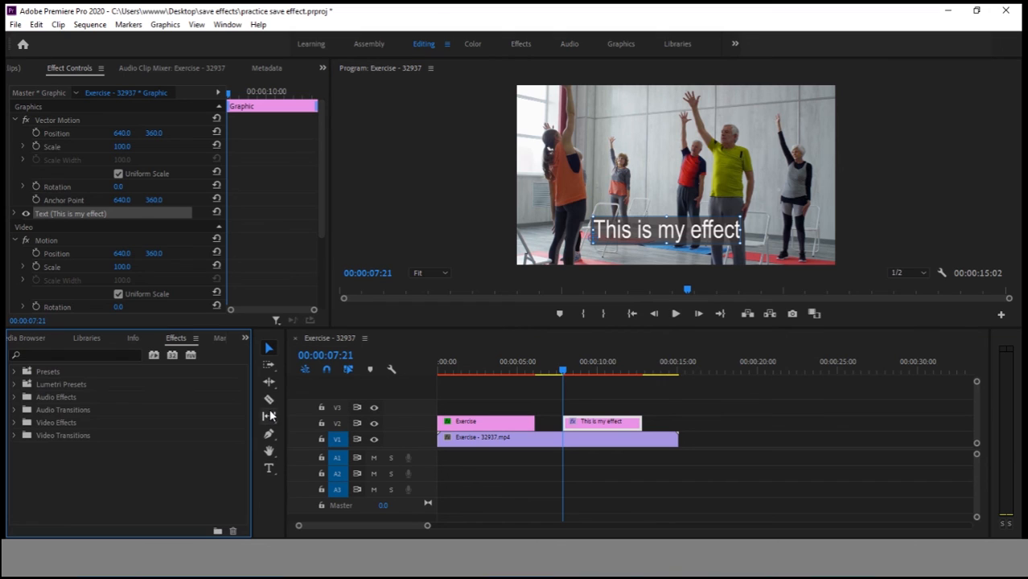
click(14, 373)
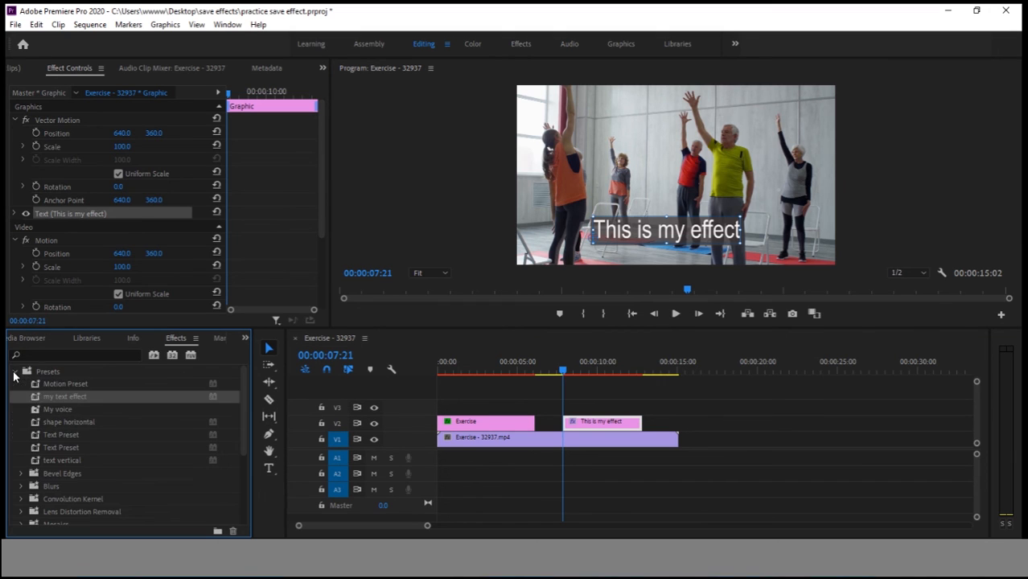
click(49, 399)
click(40, 401)
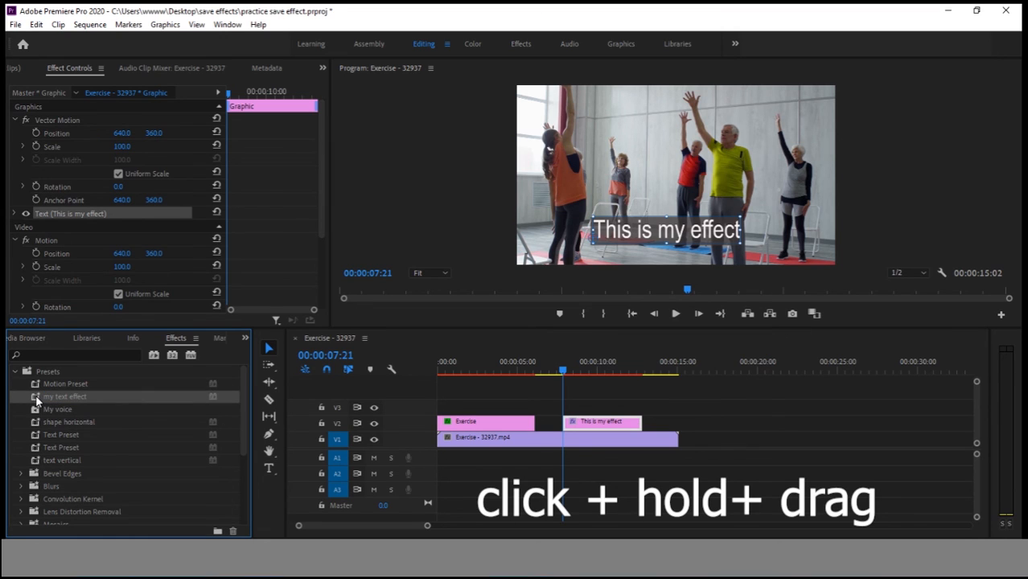
drag(37, 400, 604, 425)
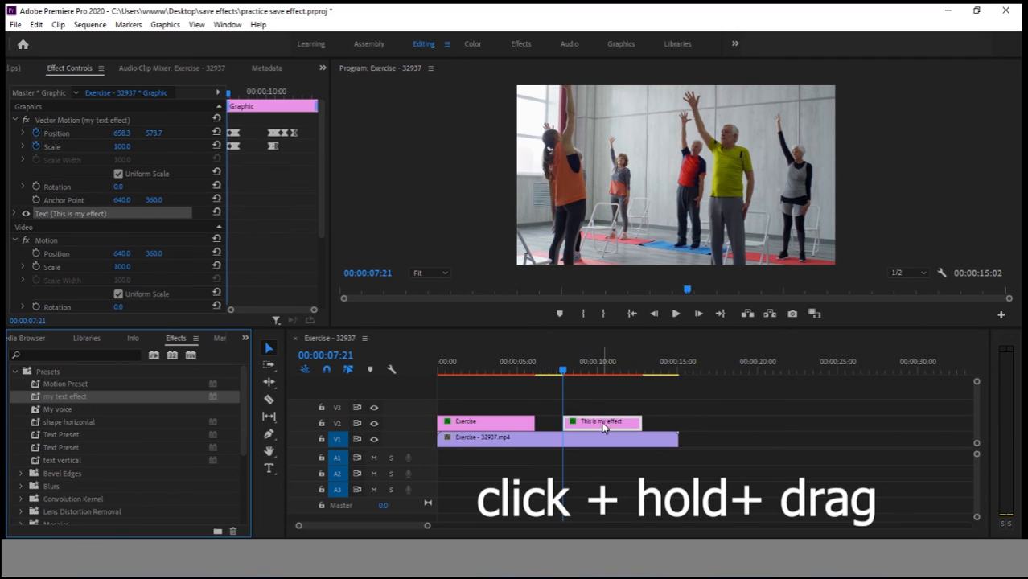
Play the "This is my effect" title from its start to check the applied preset's animation.
drag(566, 373, 559, 378)
key(space)
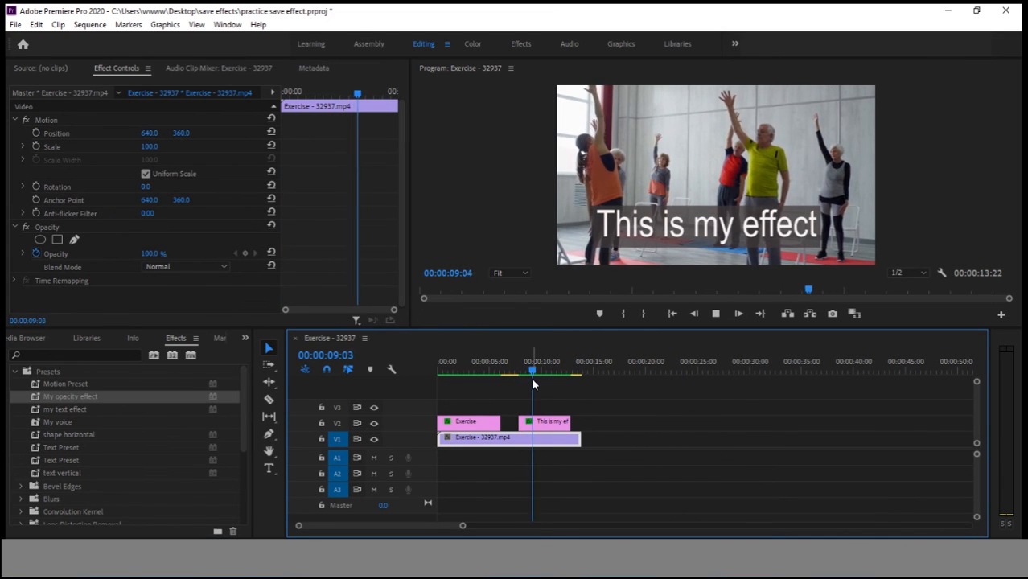
key(space)
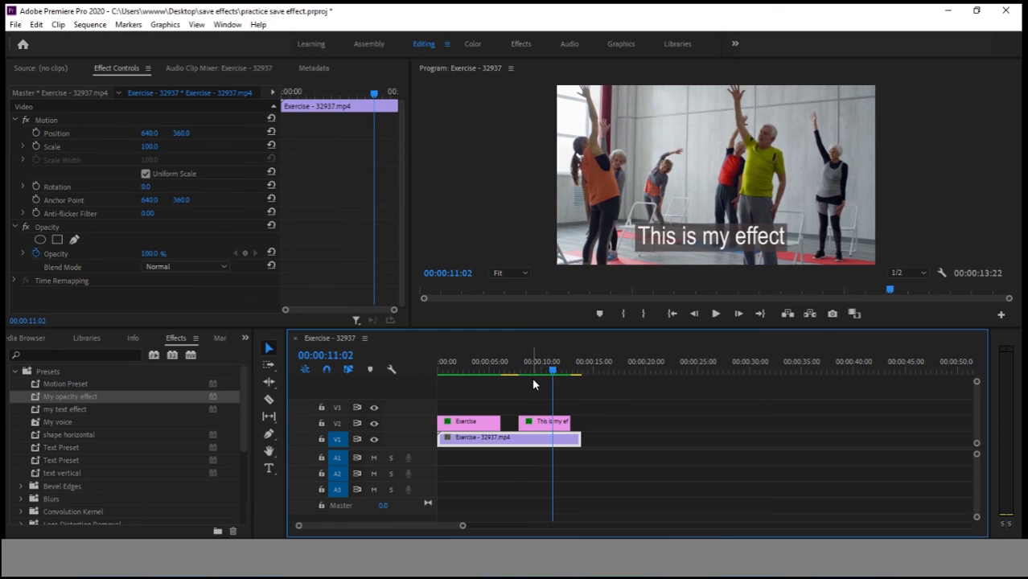